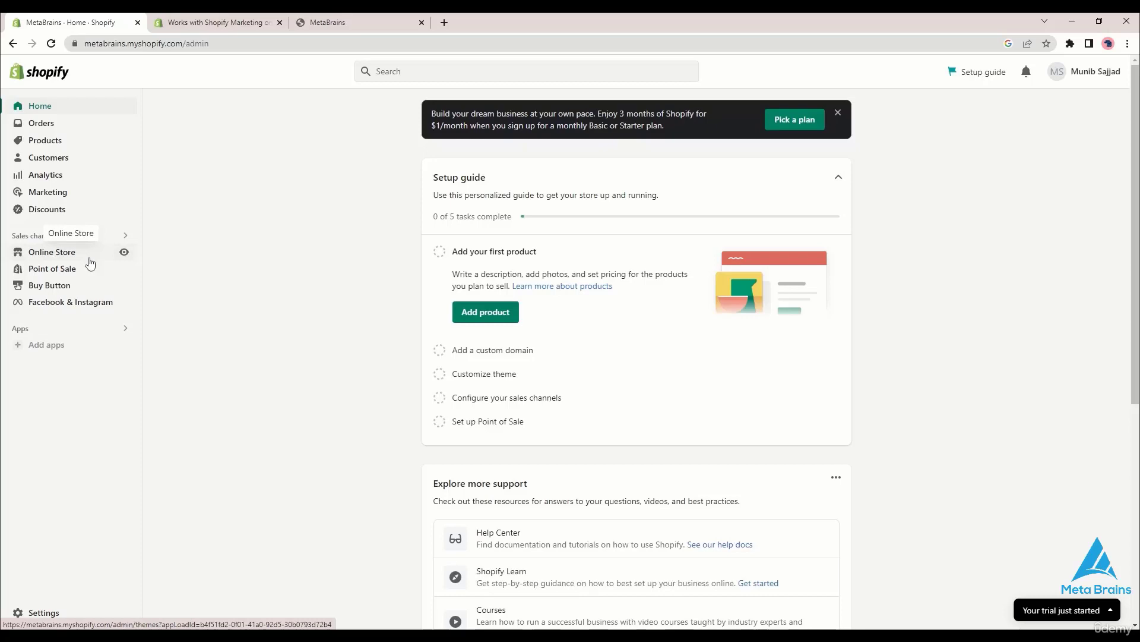
Step: Open the Online Store's Themes page and open the Dawn theme's customization editor in a new browser tab
click(86, 257)
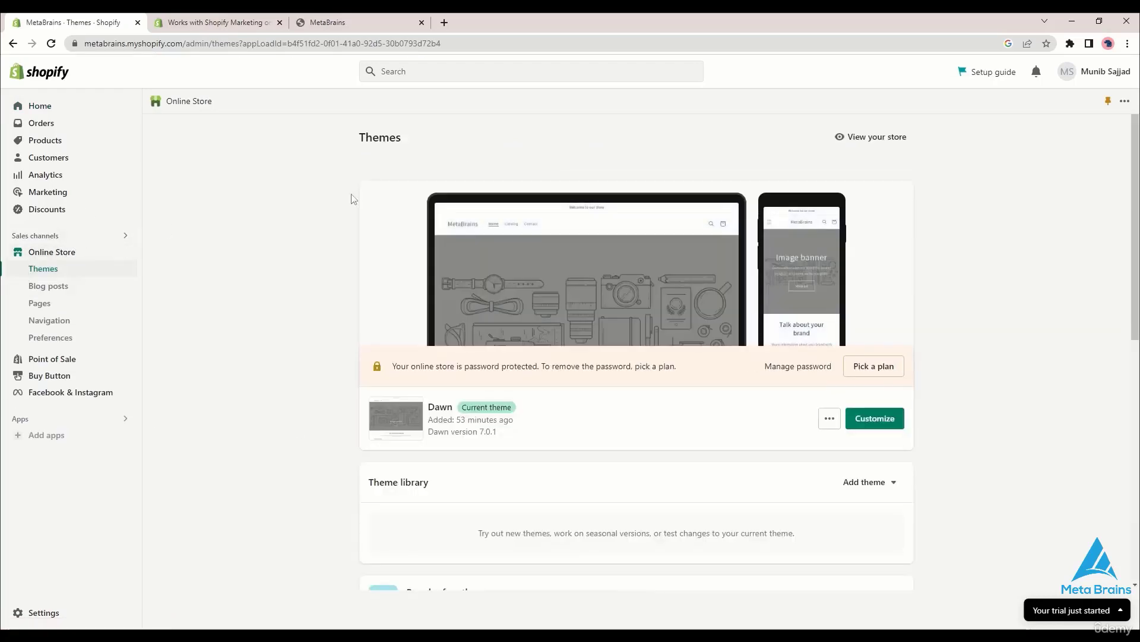
scroll(403, 569, down, 4)
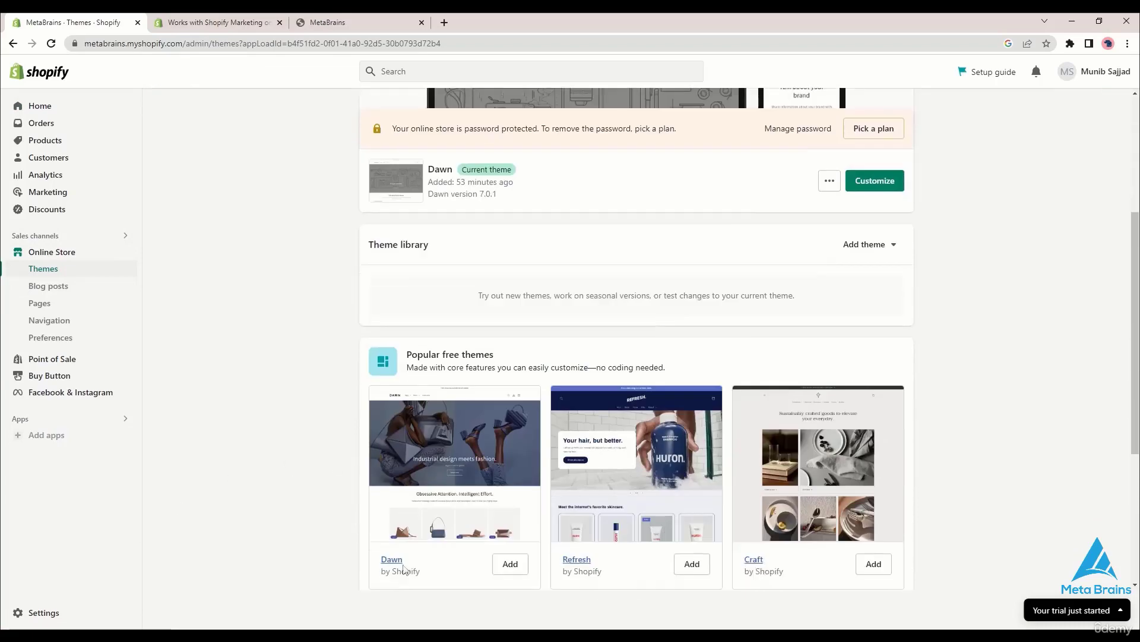
scroll(873, 416, up, 4)
right_click(883, 425)
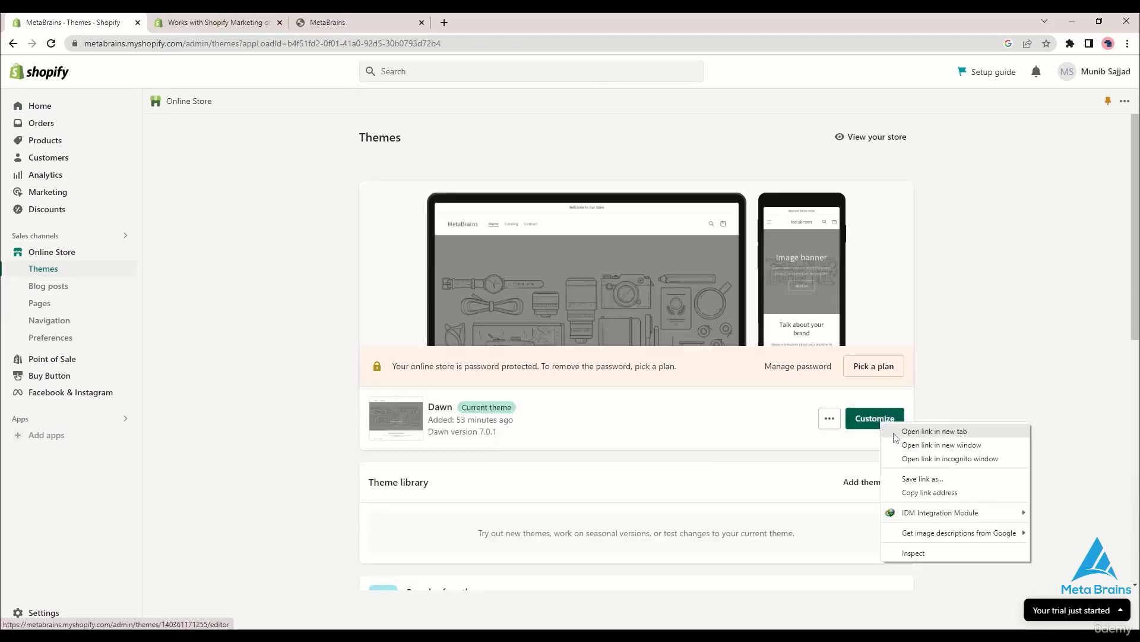
click(896, 434)
click(387, 27)
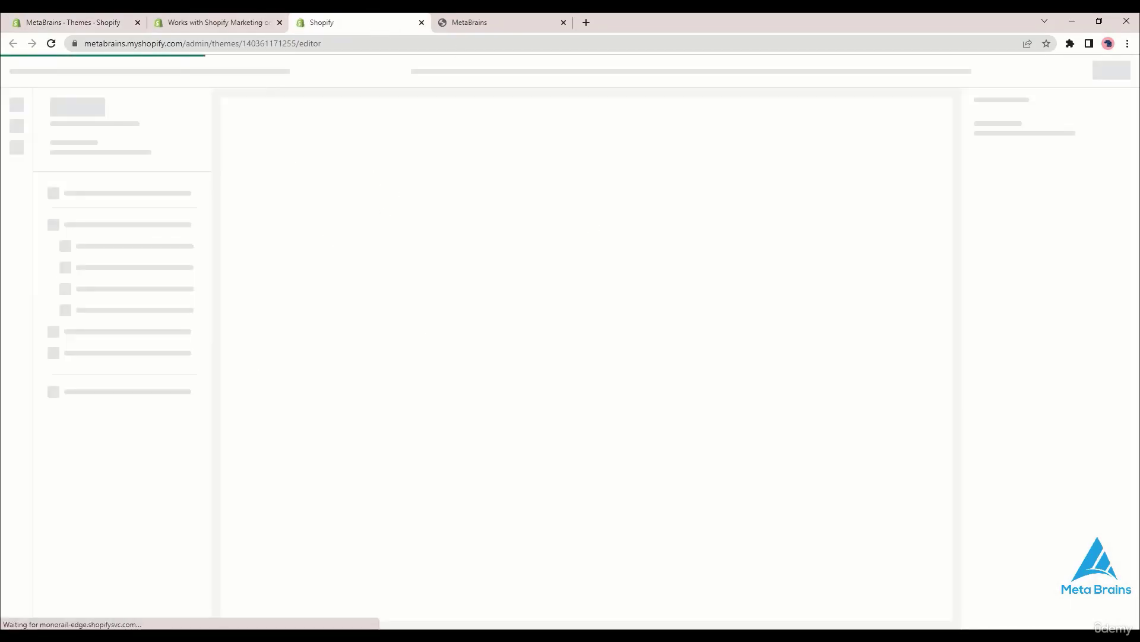
Step: Return to the Themes page and review the theme library, its add-theme options and the popular free themes
click(65, 22)
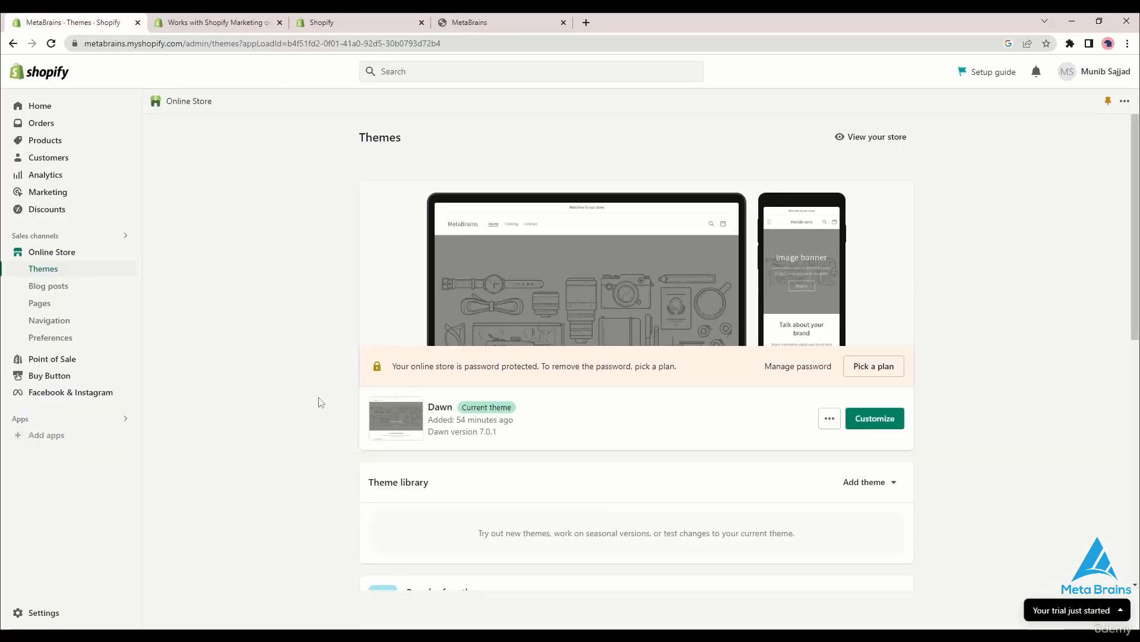
scroll(320, 403, down, 4)
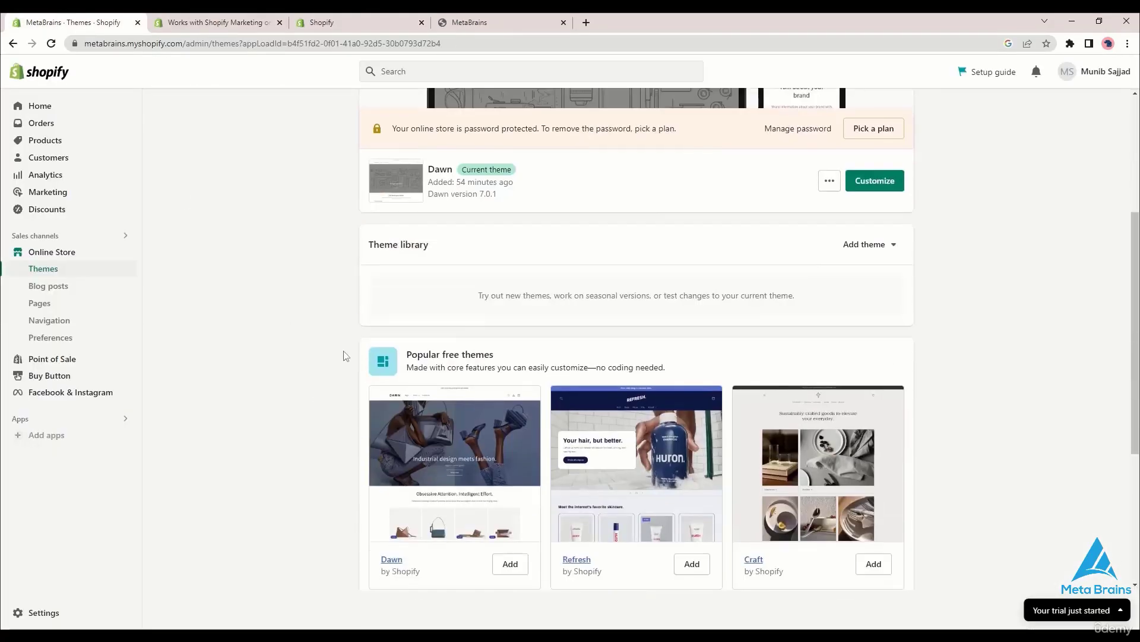
click(898, 252)
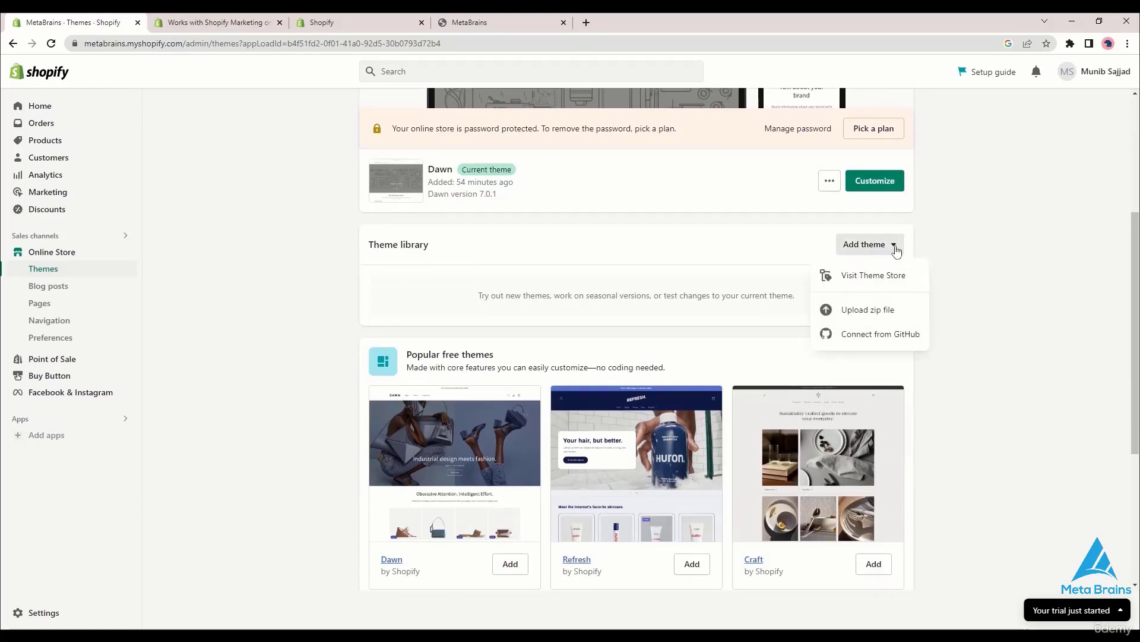
click(897, 252)
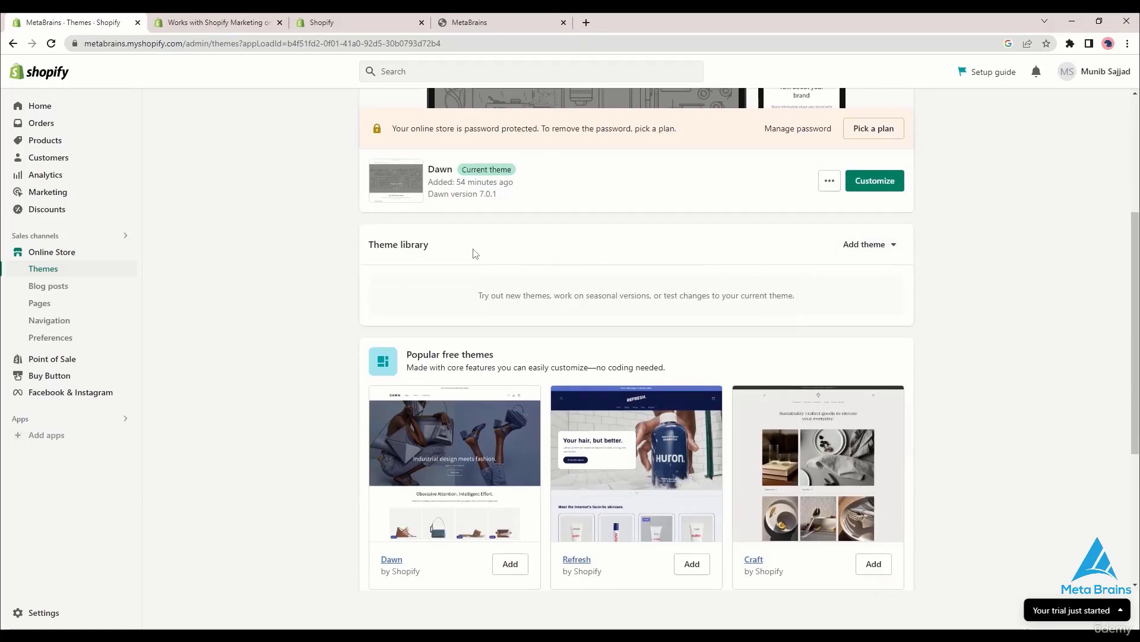
drag(428, 246, 375, 246)
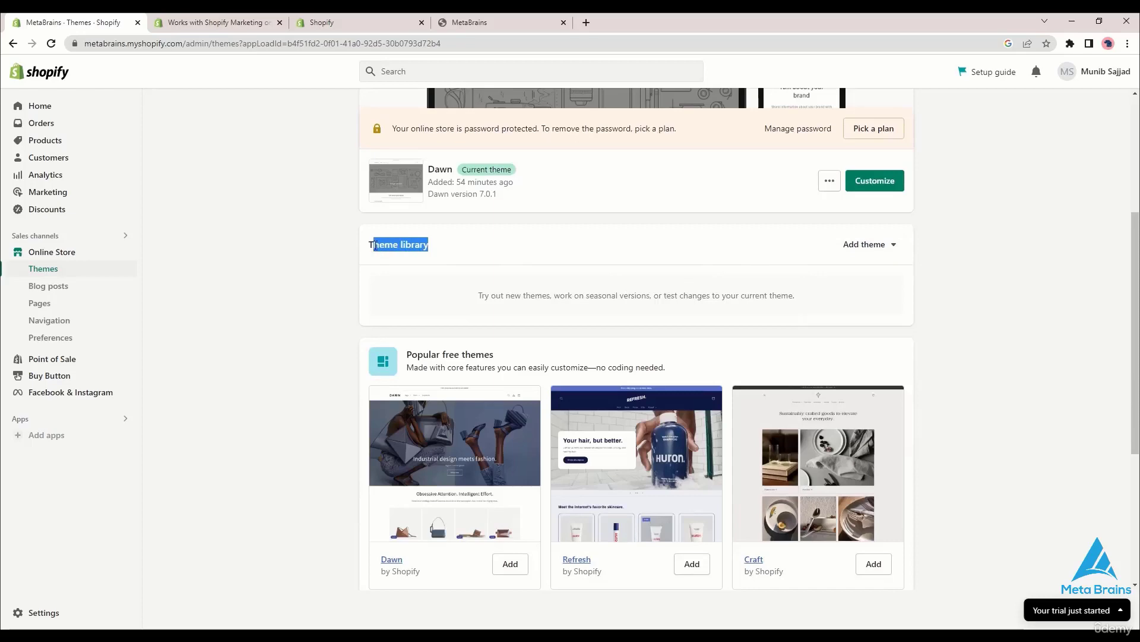
click(429, 241)
drag(415, 245, 367, 241)
scroll(471, 567, down, 3)
scroll(515, 296, up, 7)
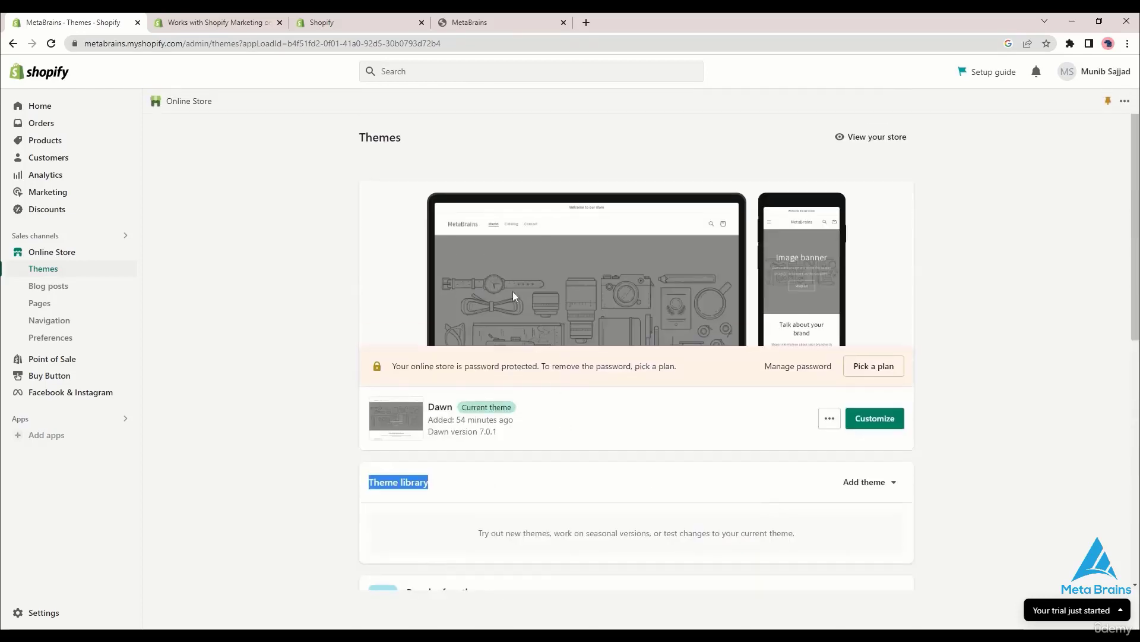
Step: Check the sources for adding a theme to the library and open the Shopify Theme Store
click(871, 488)
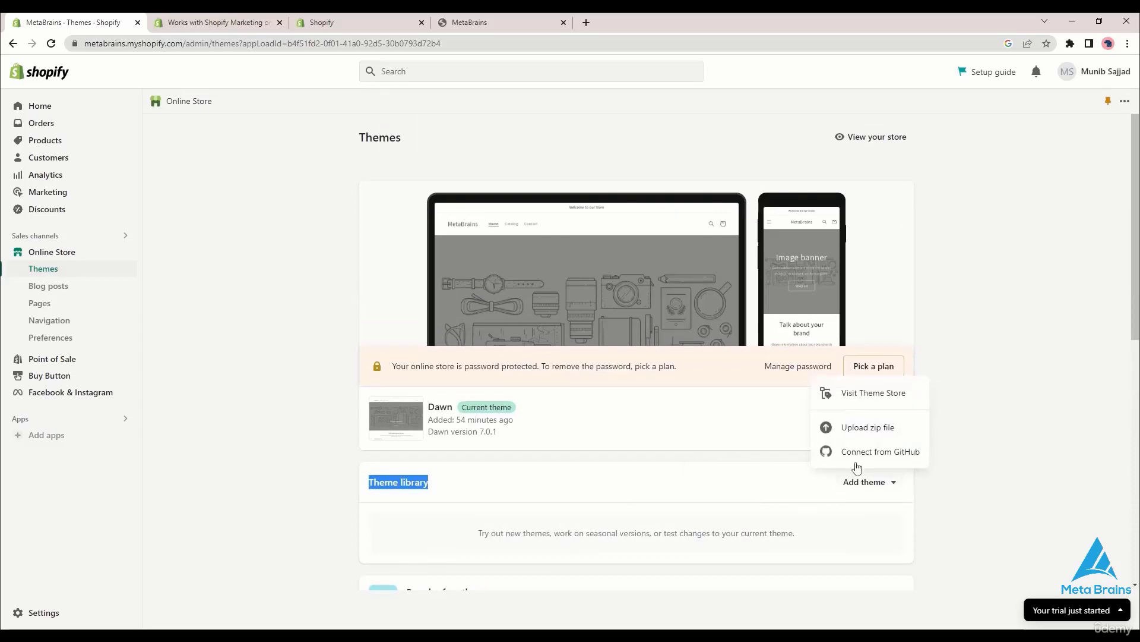
click(855, 503)
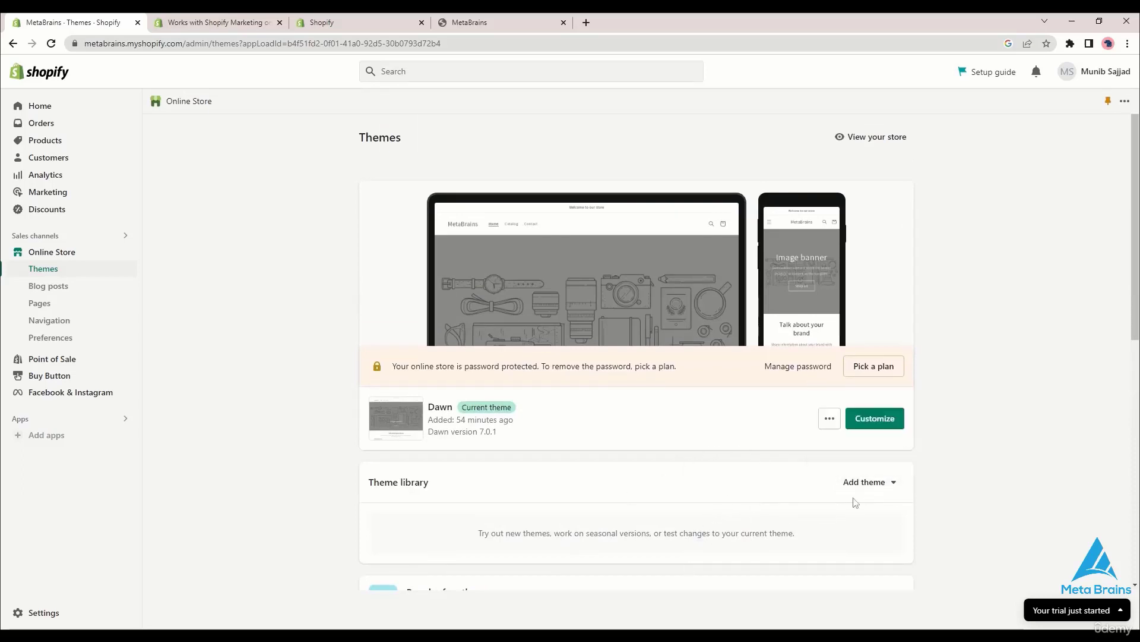
click(871, 482)
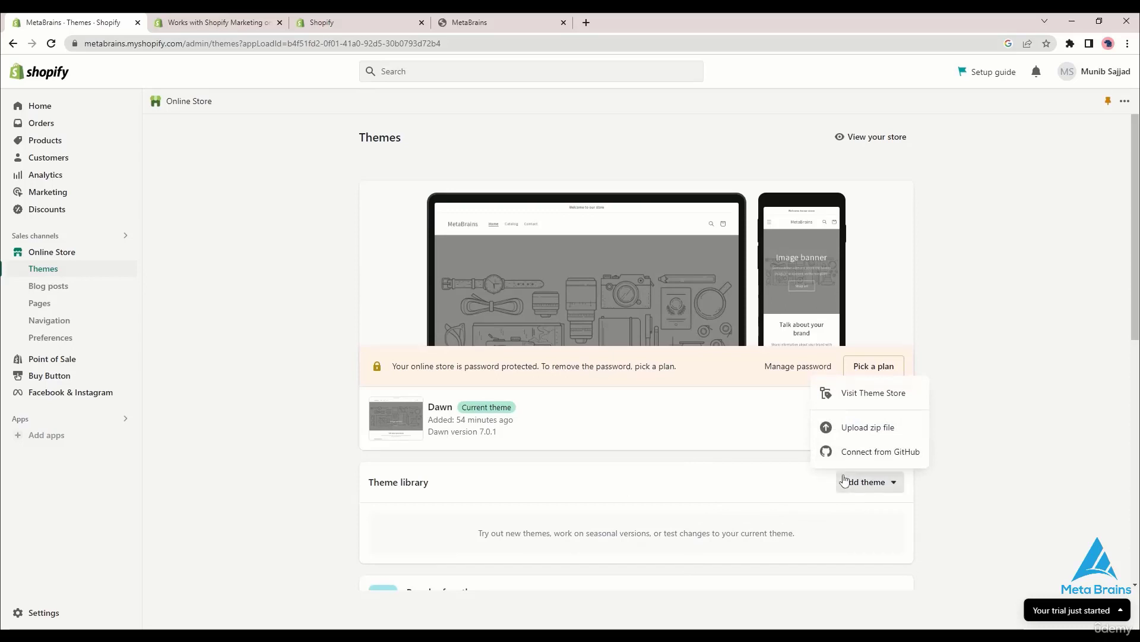
click(691, 482)
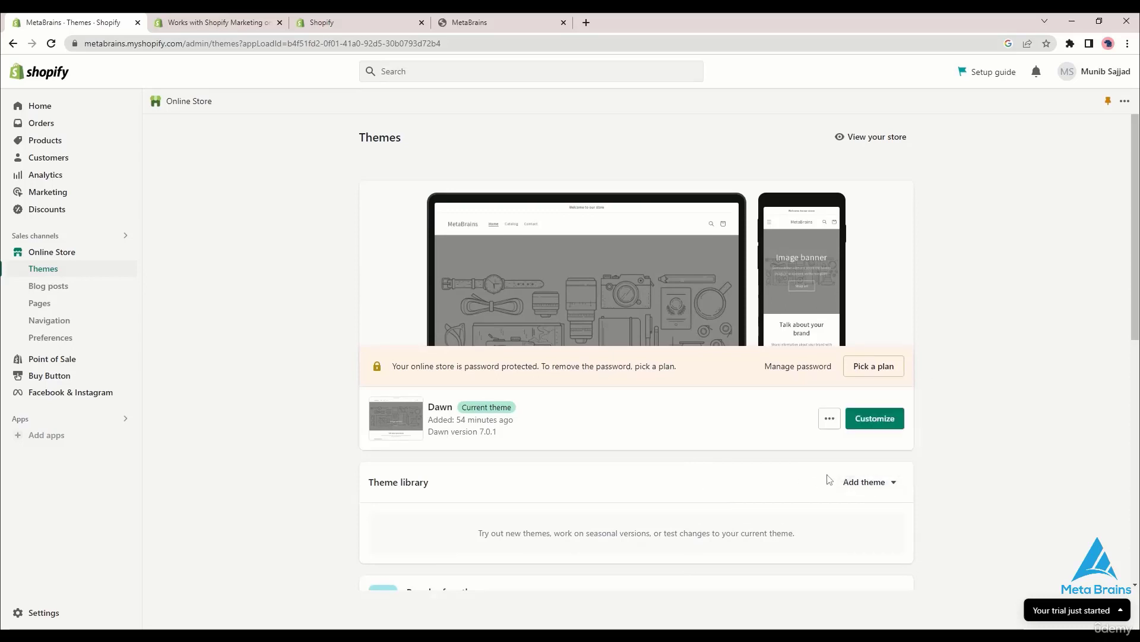
click(870, 482)
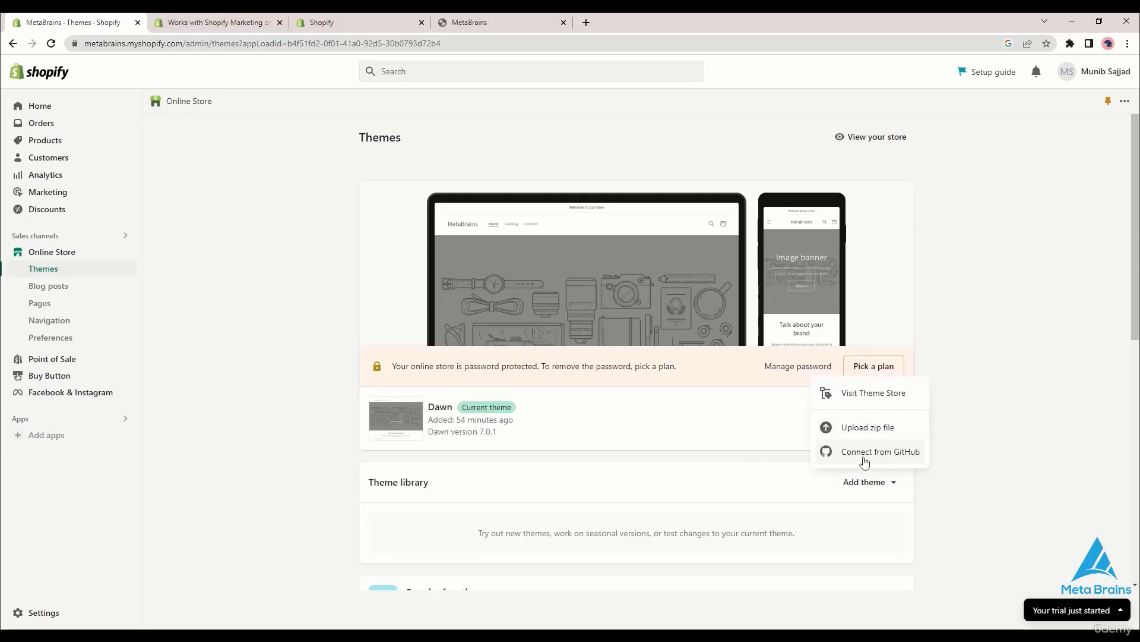
click(701, 490)
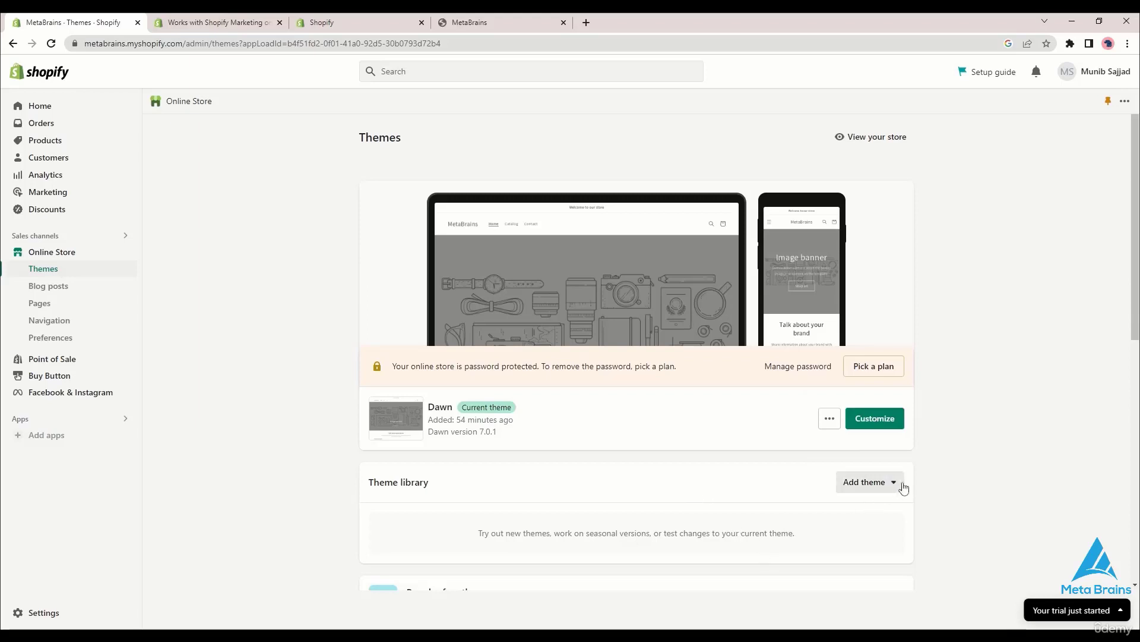
click(867, 482)
click(855, 393)
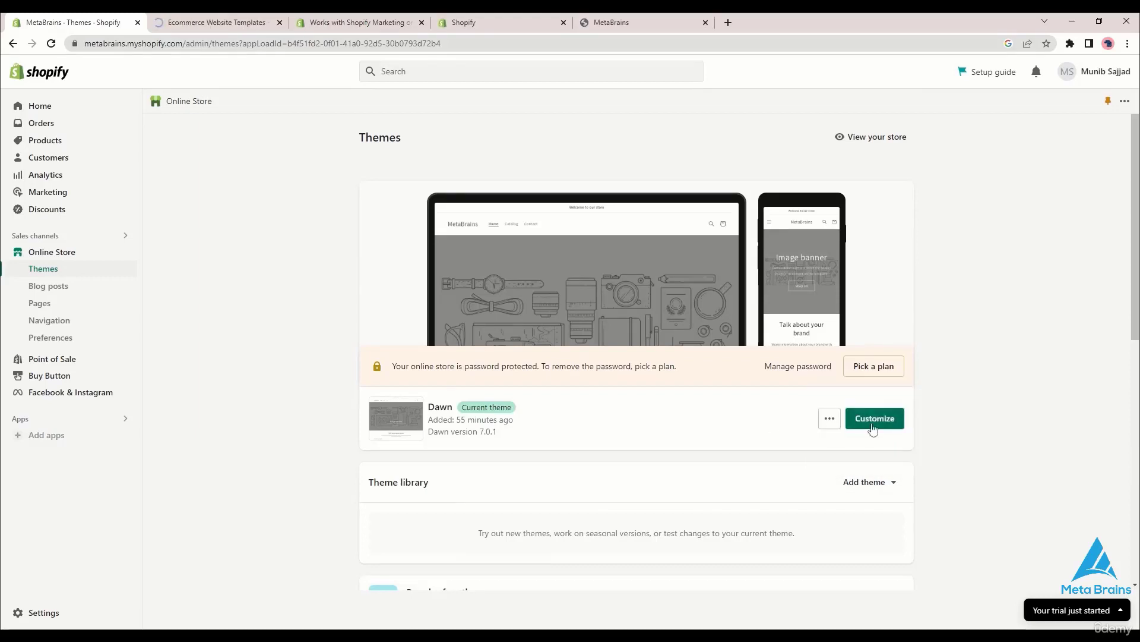
Step: In the Dawn theme editor, set the image banner's second image to the free photo mens-fashion-man-in-shirt-and-jeans-leaning-on-bicycle
click(871, 430)
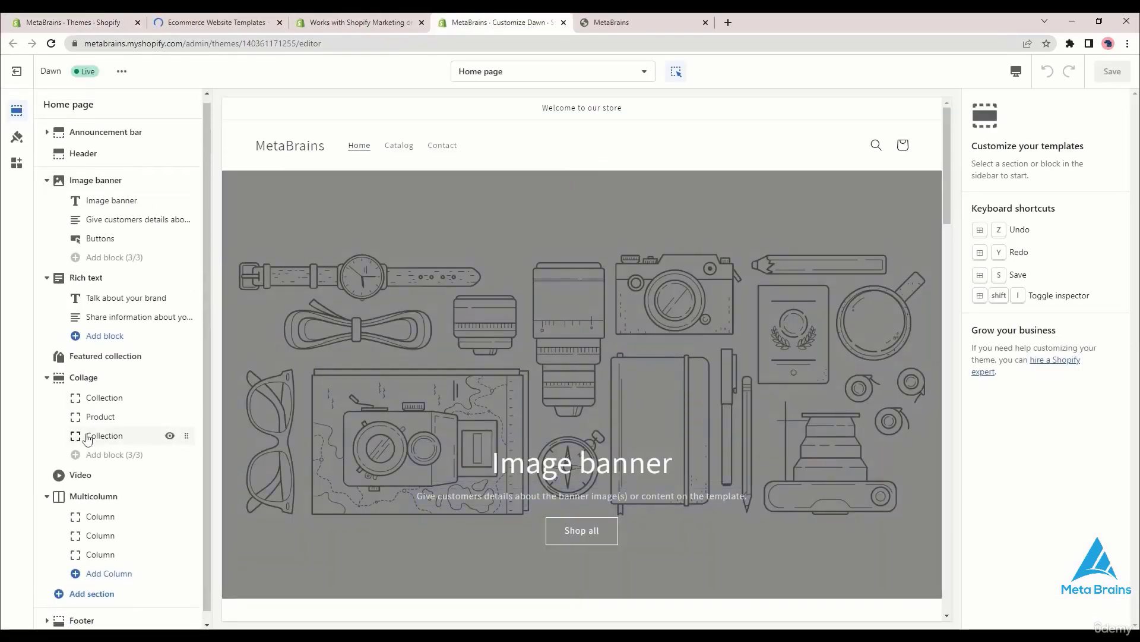
click(91, 138)
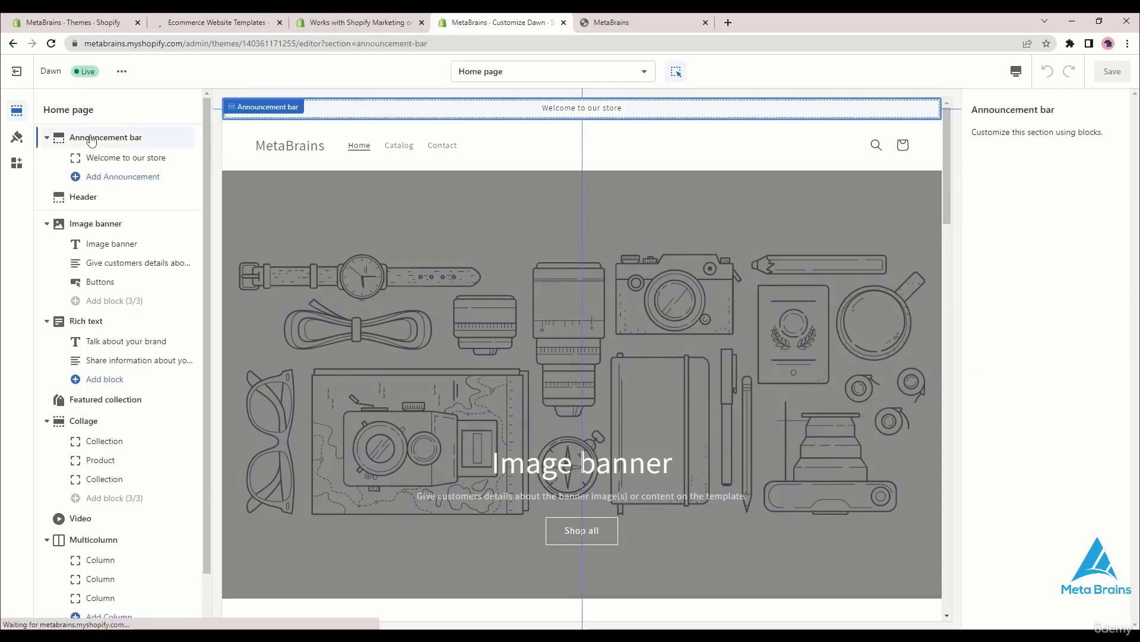
click(634, 327)
click(1047, 288)
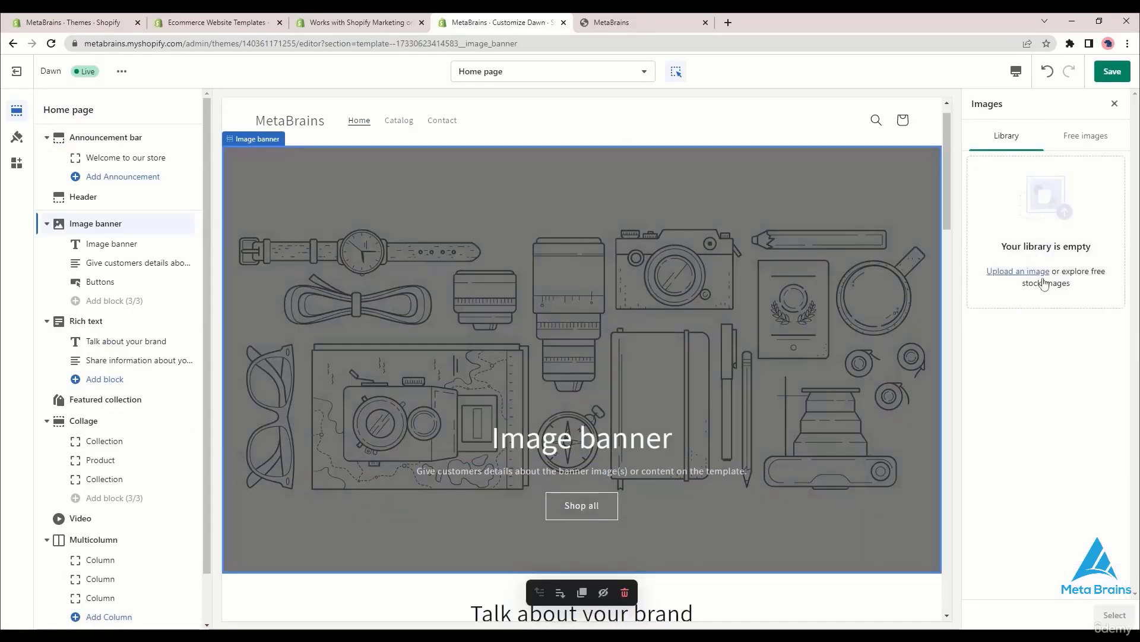
click(1085, 137)
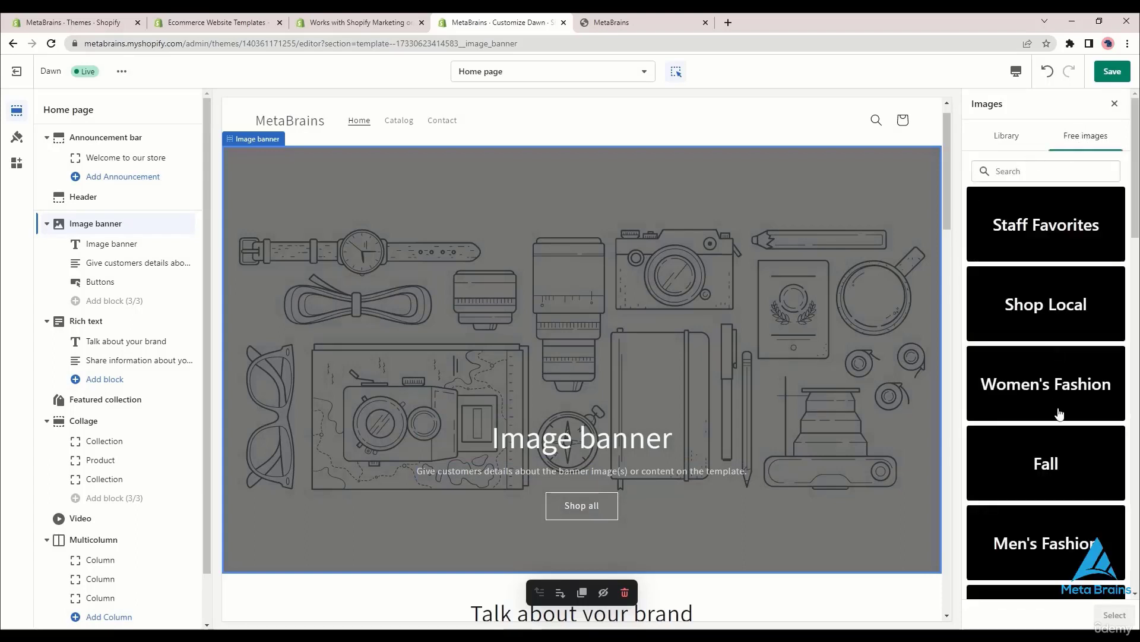
scroll(1031, 267, down, 7)
scroll(1012, 226, up, 7)
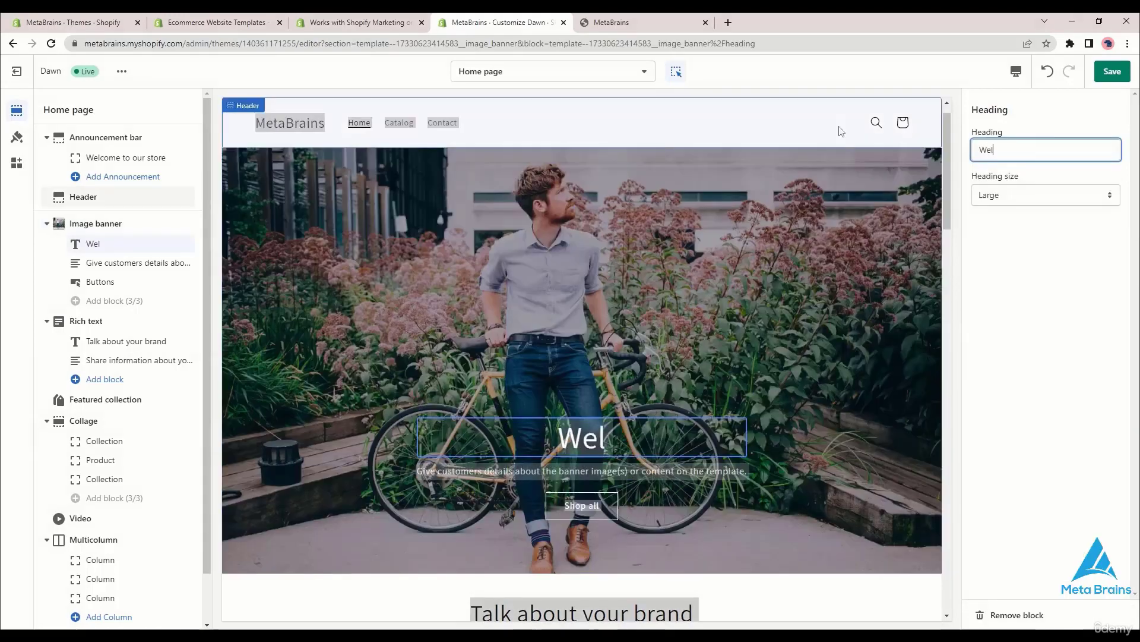
Step: Change the image banner heading to "Welcome to my Shopify Store" at Large heading size and save the theme
text(come to my s)
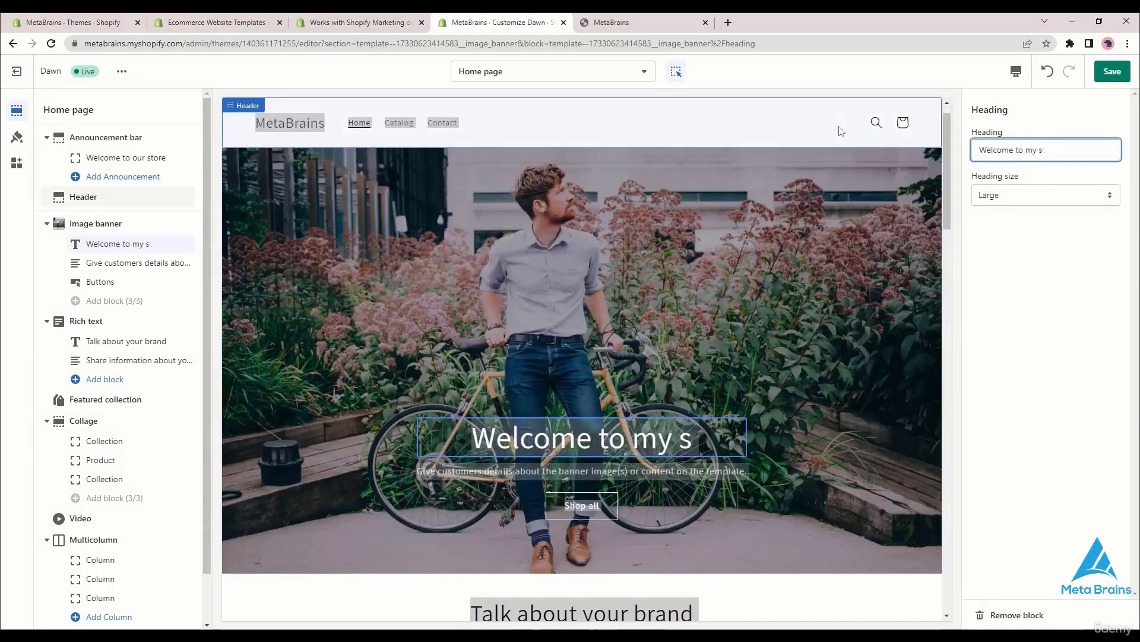
key(BackSpace)
text(Shopify Store)
click(1023, 195)
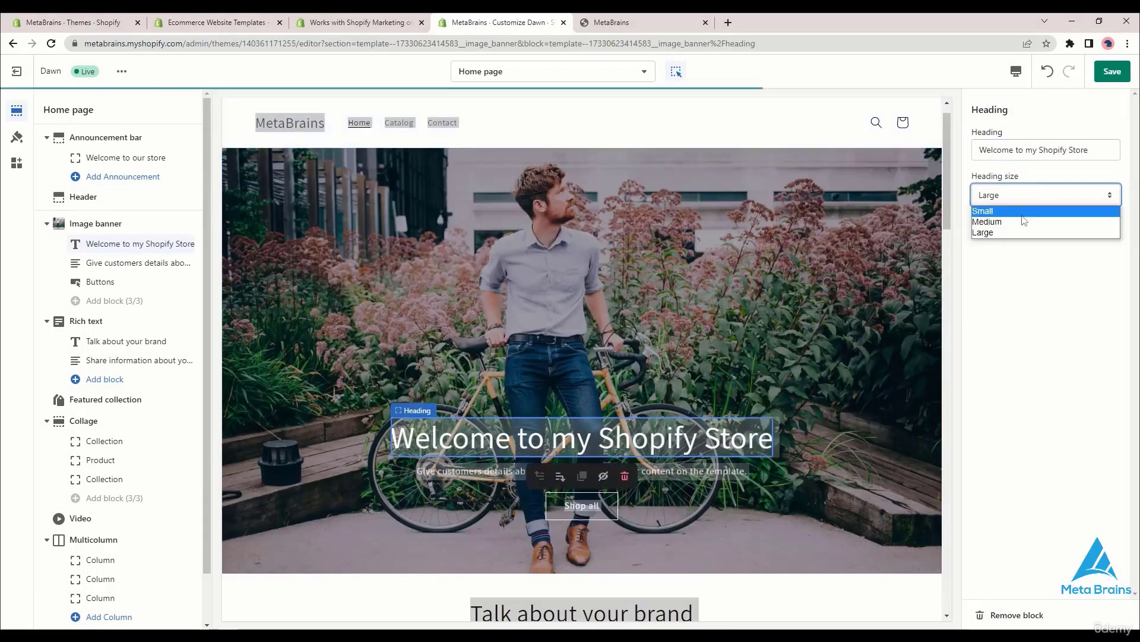
click(1024, 212)
click(1032, 198)
click(1029, 232)
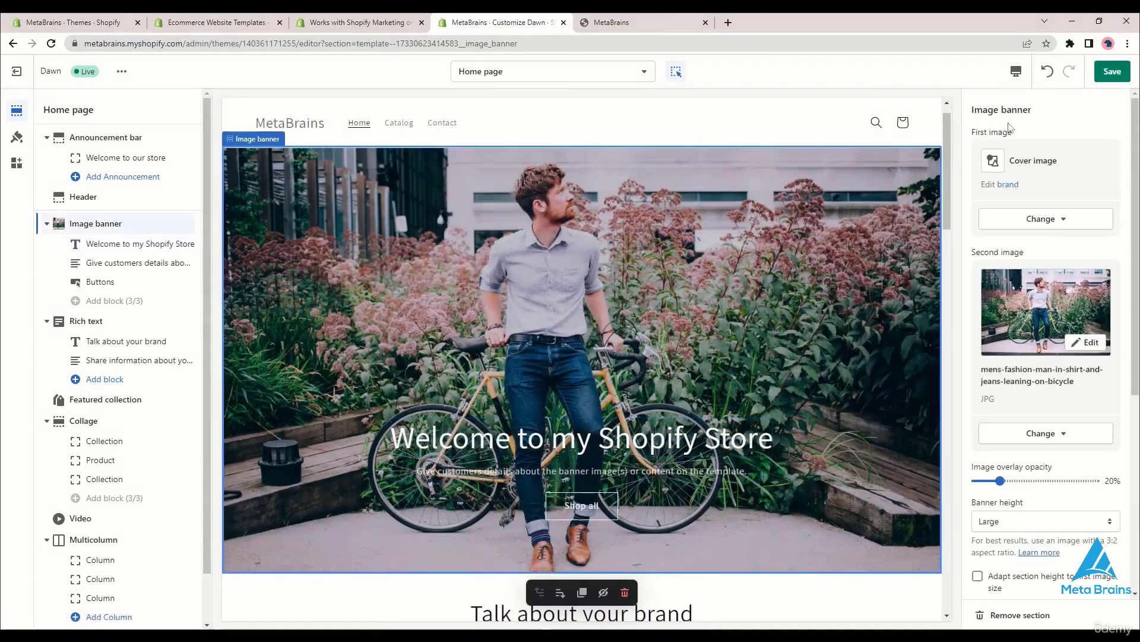
click(1112, 72)
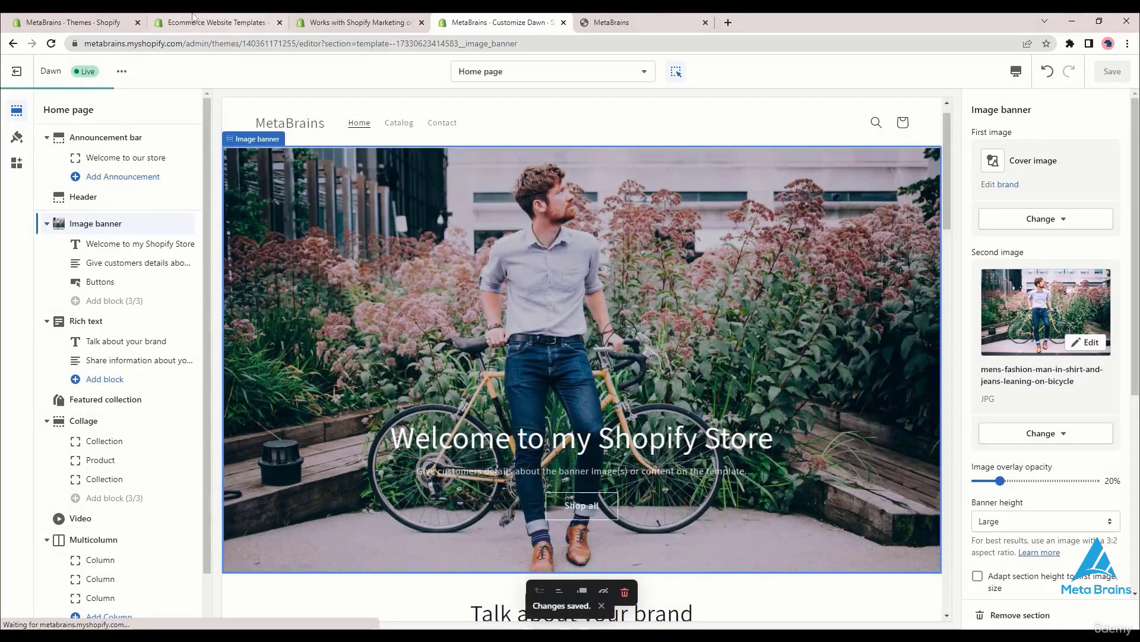
Step: Switch to the MetaBrains storefront preview and reload it to check the saved banner changes
click(202, 22)
click(441, 17)
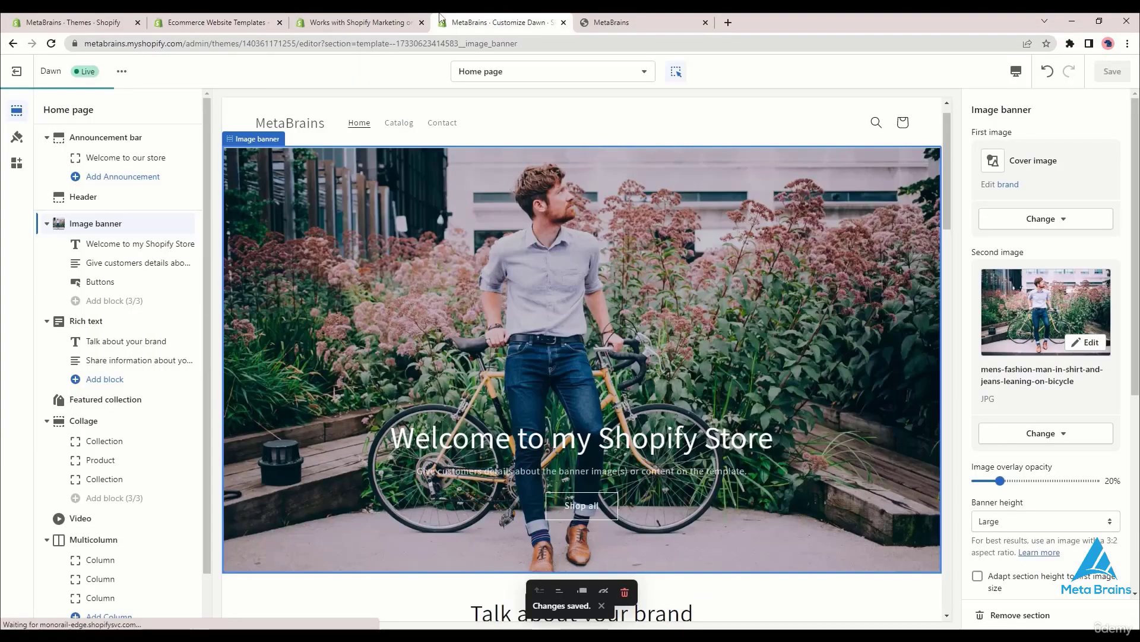
click(356, 22)
click(499, 22)
click(612, 22)
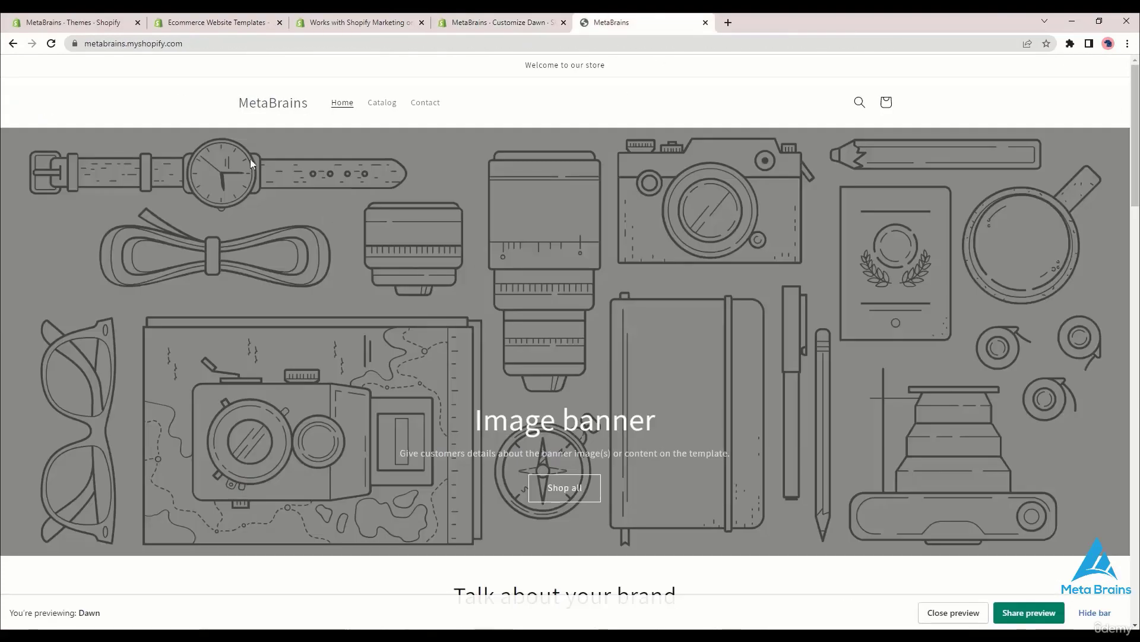
click(51, 44)
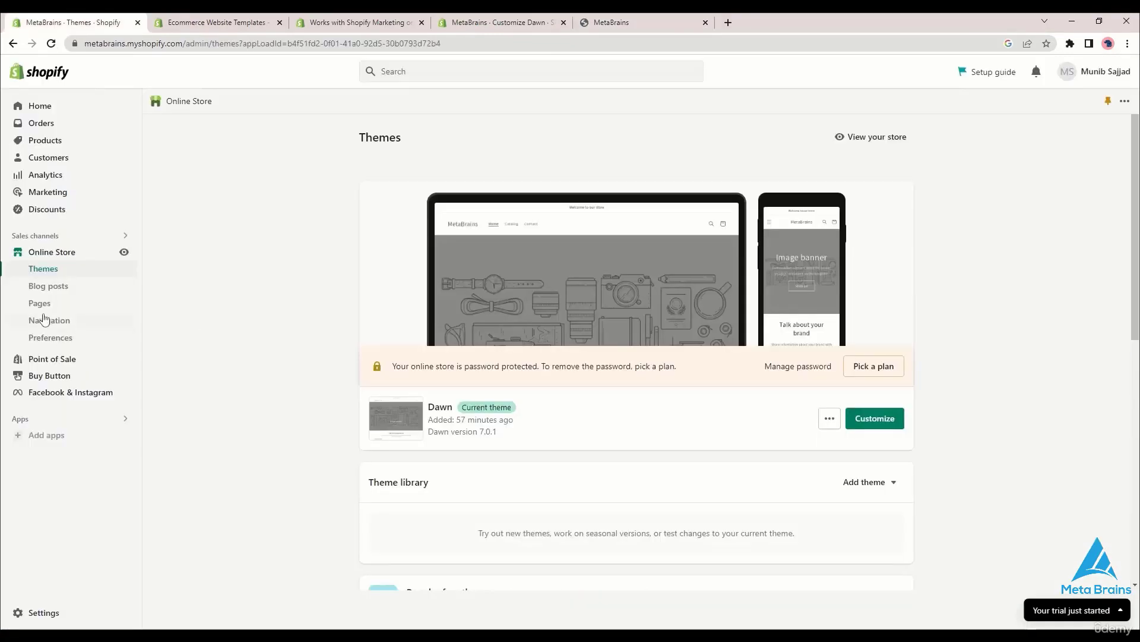
Step: Look over the popular free themes on the Themes page and open the store's Blog posts page
scroll(664, 407, down, 8)
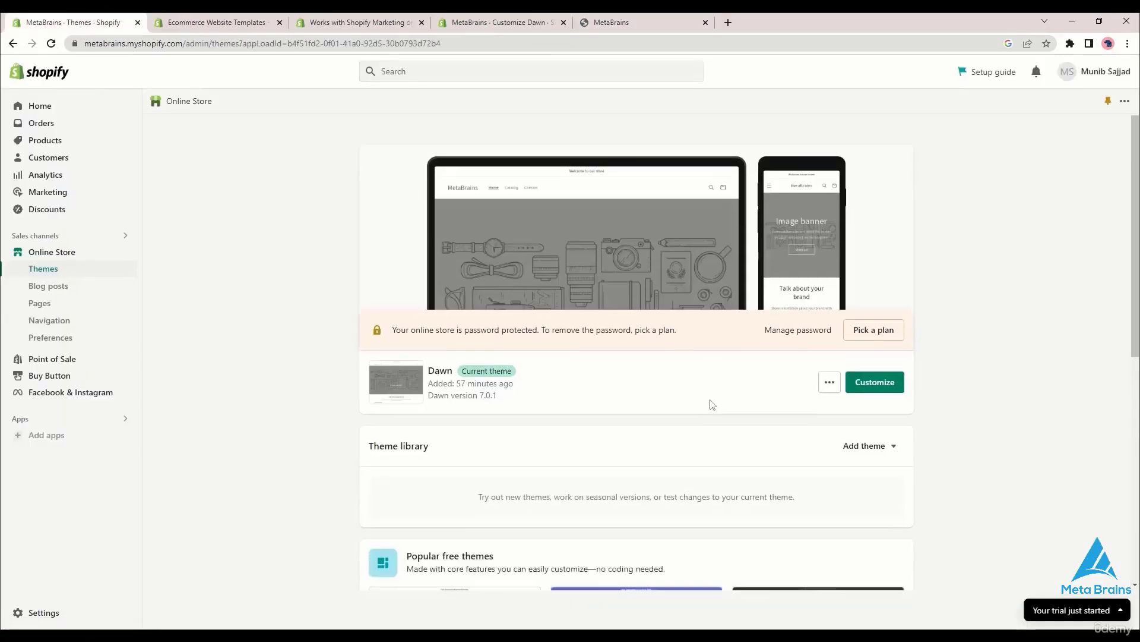
scroll(654, 516, up, 3)
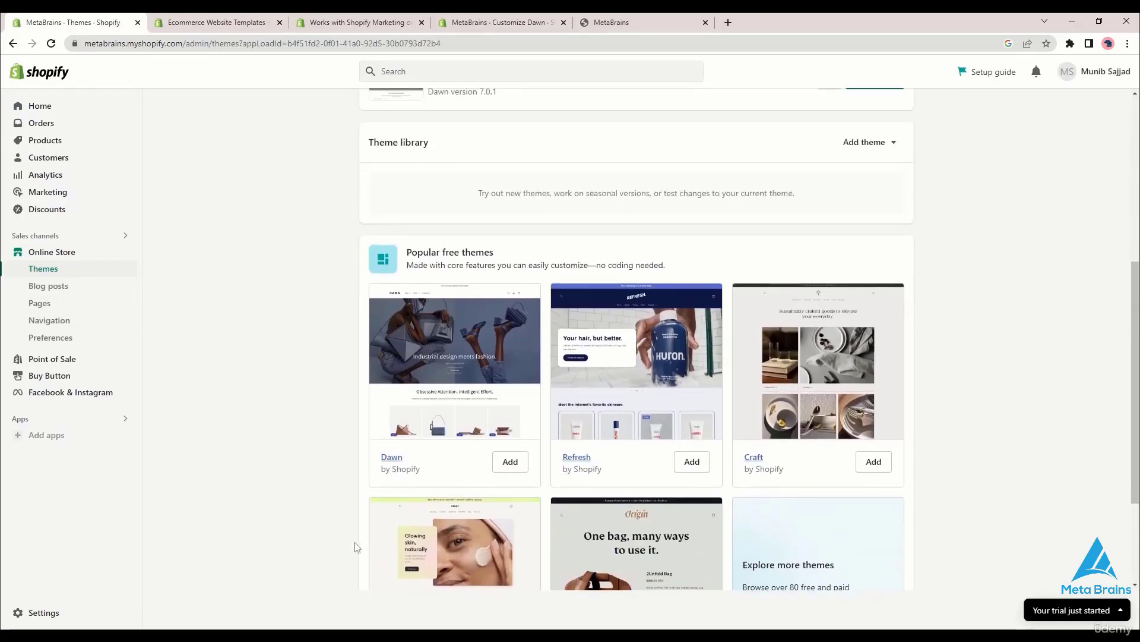
click(57, 287)
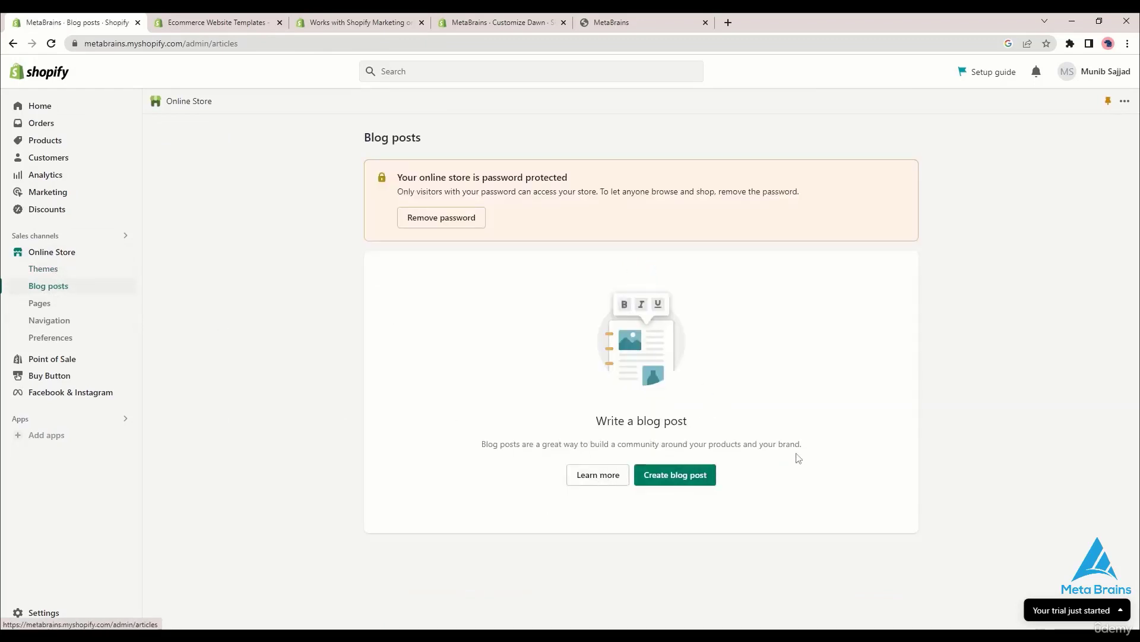
Step: Read the introduction about writing a blog post on the Blog posts page
drag(799, 457, 433, 455)
click(428, 339)
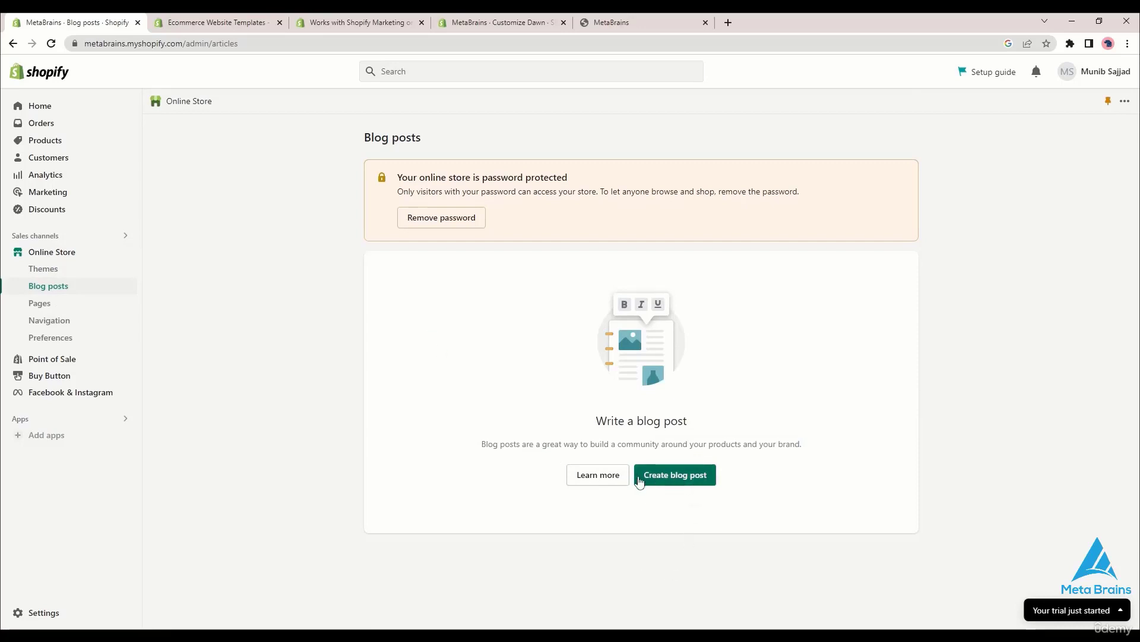
drag(815, 443, 478, 455)
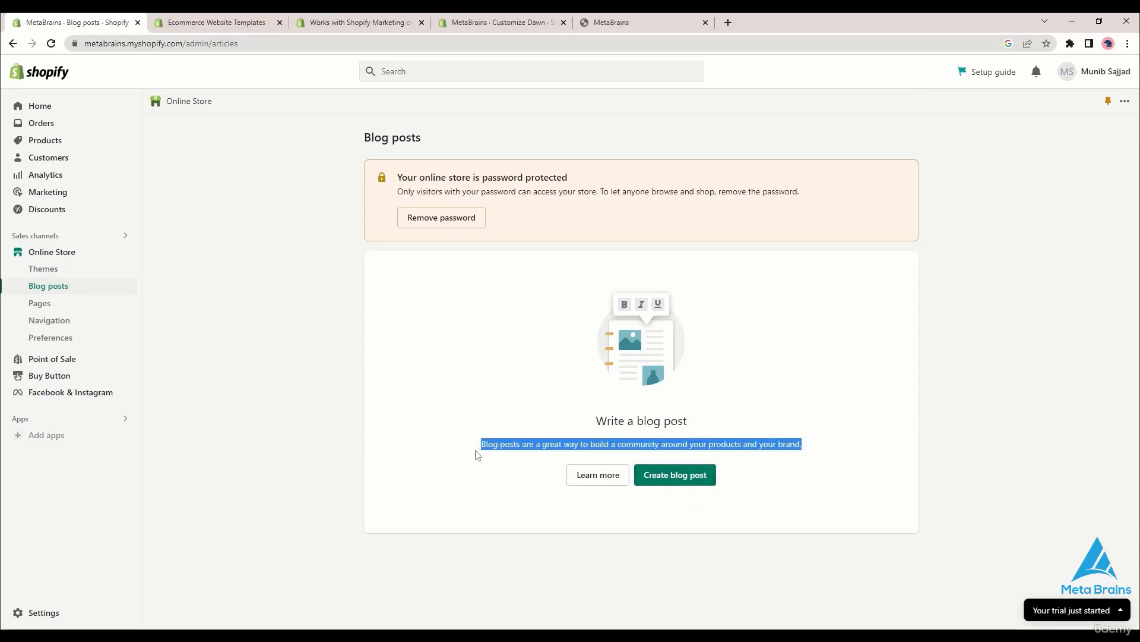
click(723, 419)
mouse_move(683, 423)
mouse_down()
mouse_move(535, 425)
mouse_move(668, 421)
mouse_up()
click(585, 431)
click(736, 440)
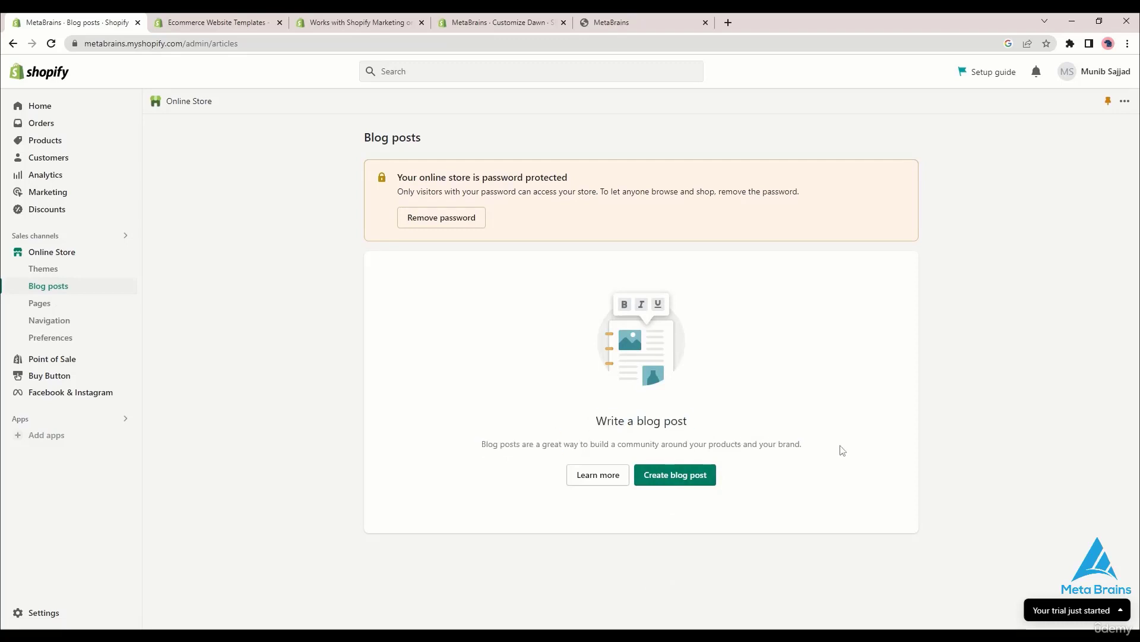
Step: Switch to the MetaBrains storefront preview and look through the home page down to the footer
drag(829, 450, 650, 433)
click(534, 419)
click(168, 20)
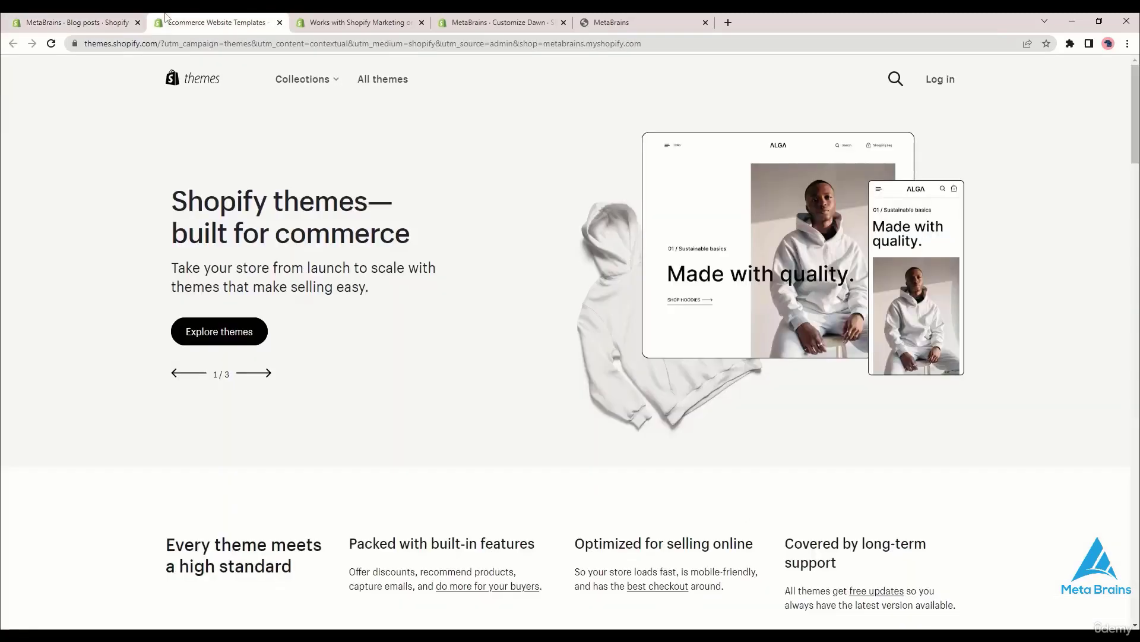
click(451, 22)
click(605, 21)
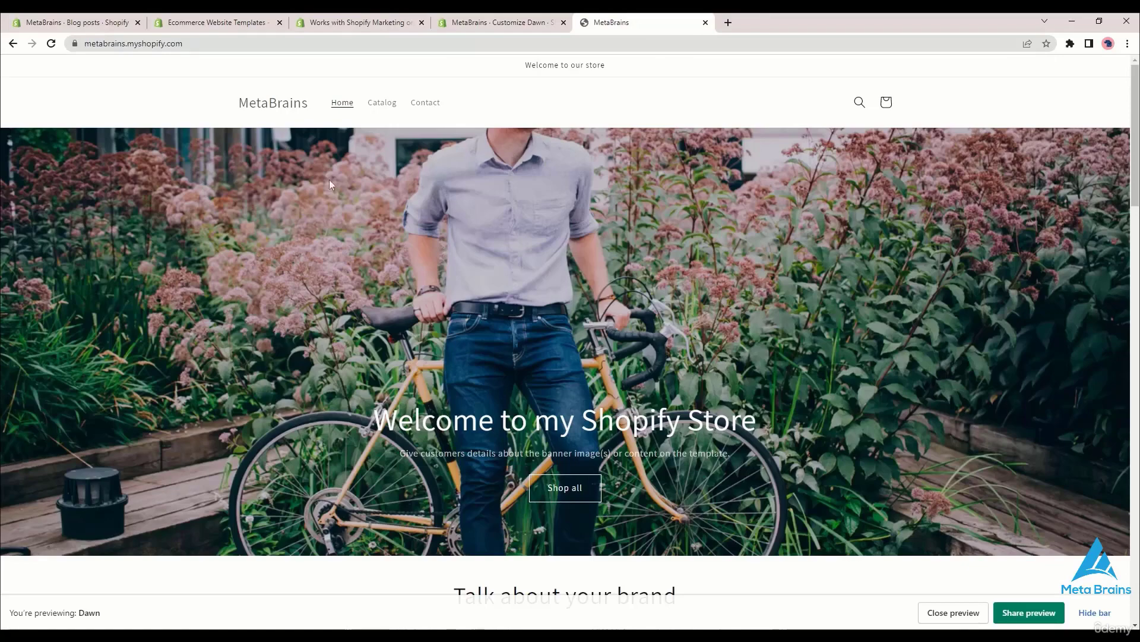
scroll(493, 345, down, 15)
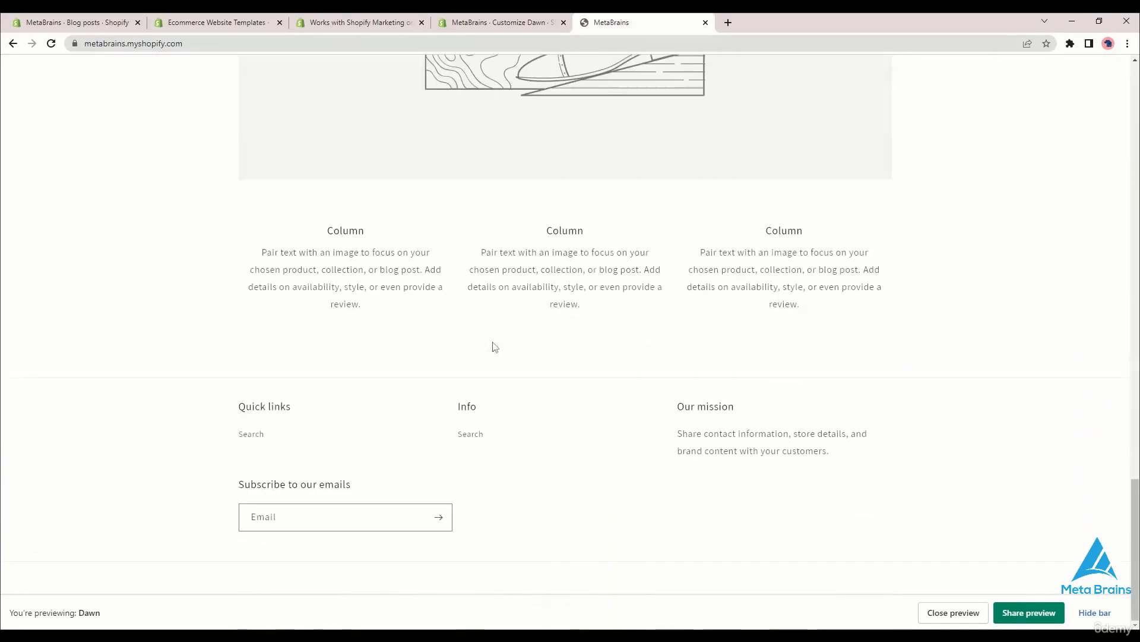
Step: Return to the store admin and view the Online Store's Pages section with its Contact page entry
key(ctrl+1)
click(79, 306)
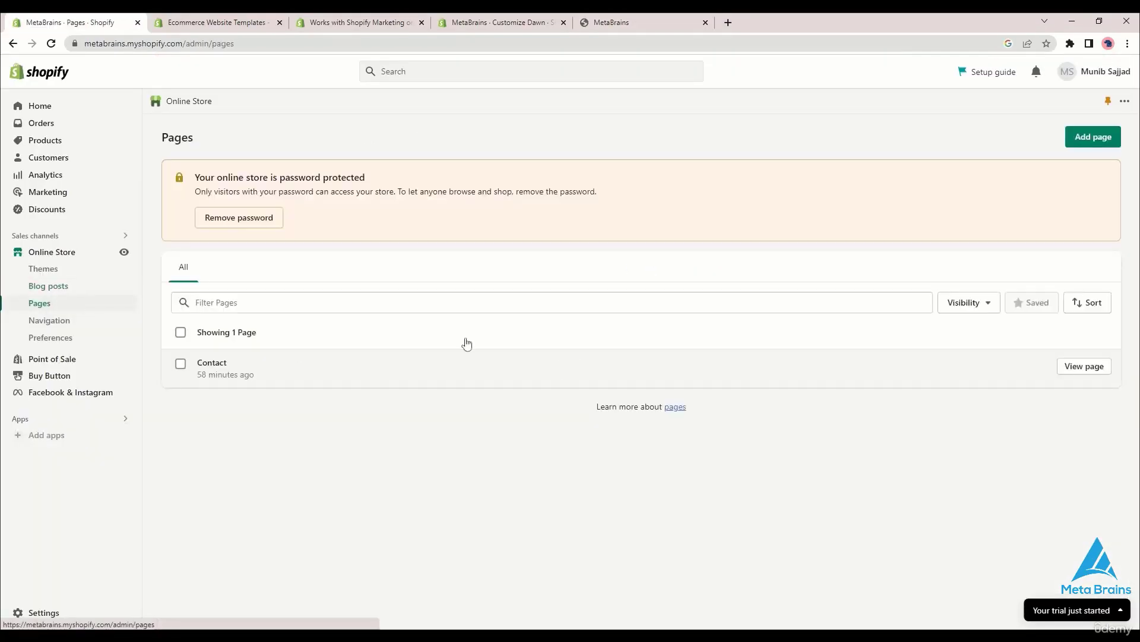
mouse_move(260, 369)
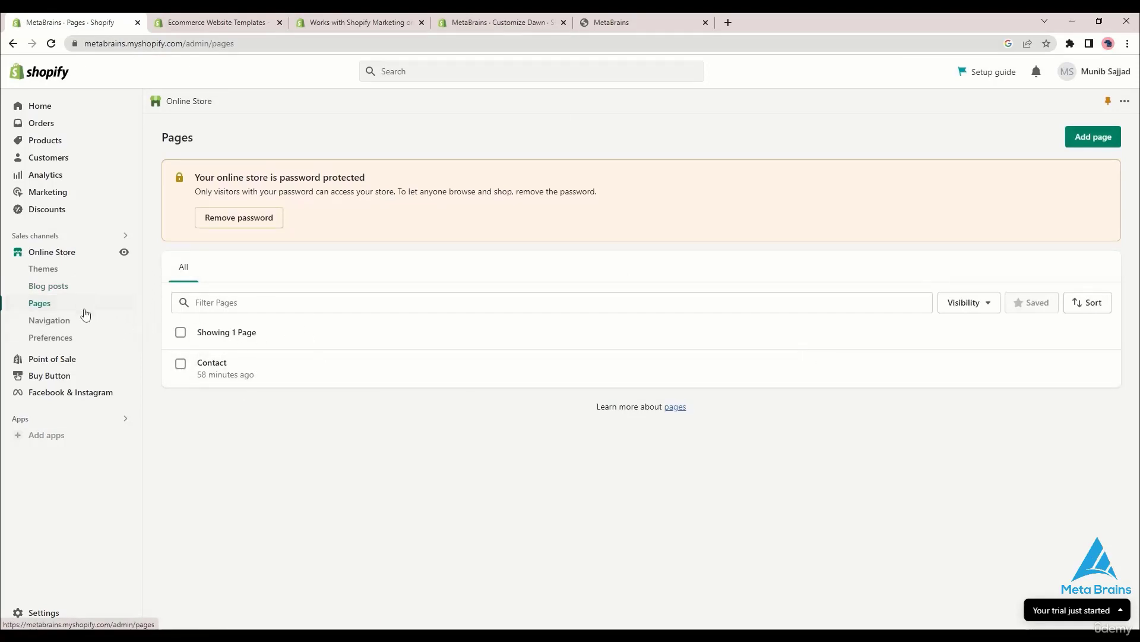
Step: Open the Online Store's Navigation section and review the menu items listed for the Main menu
click(67, 320)
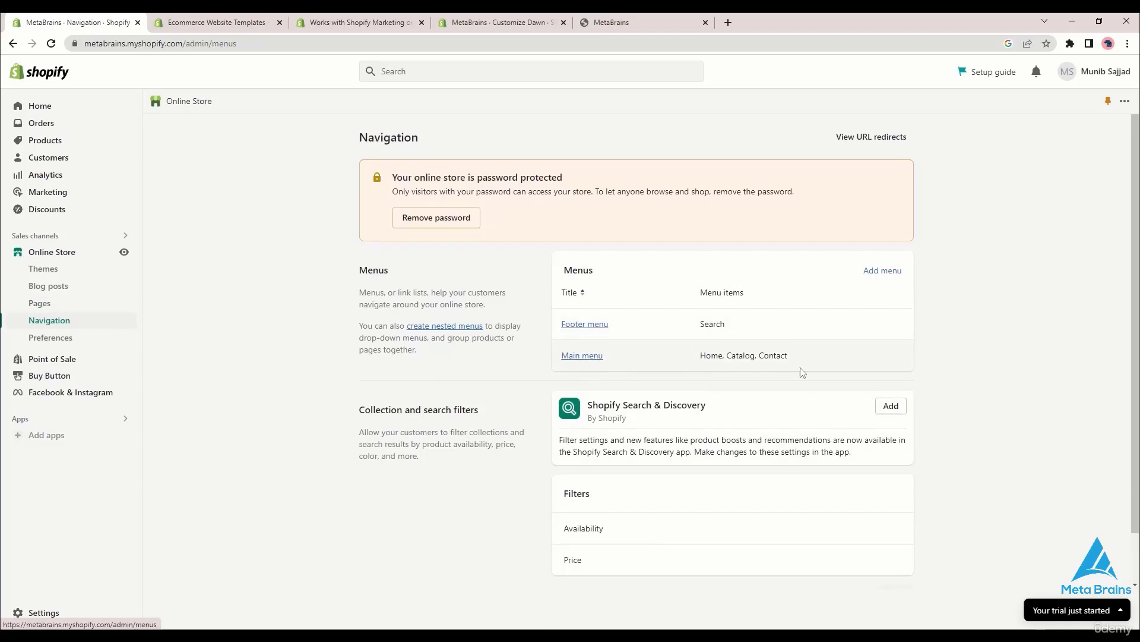
drag(686, 364, 820, 364)
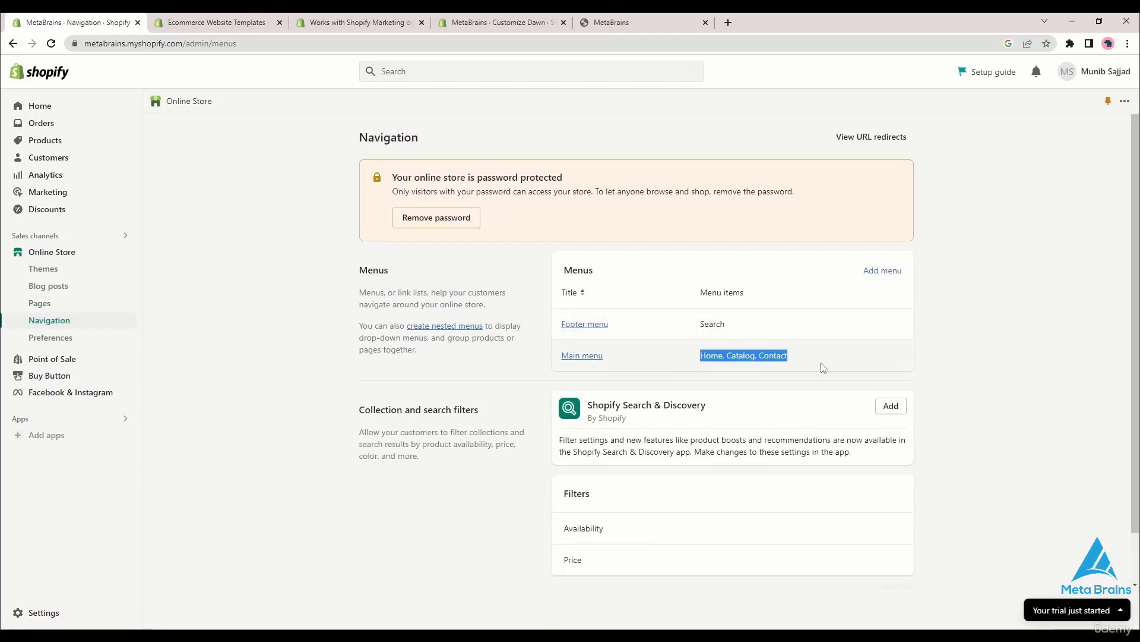
click(828, 367)
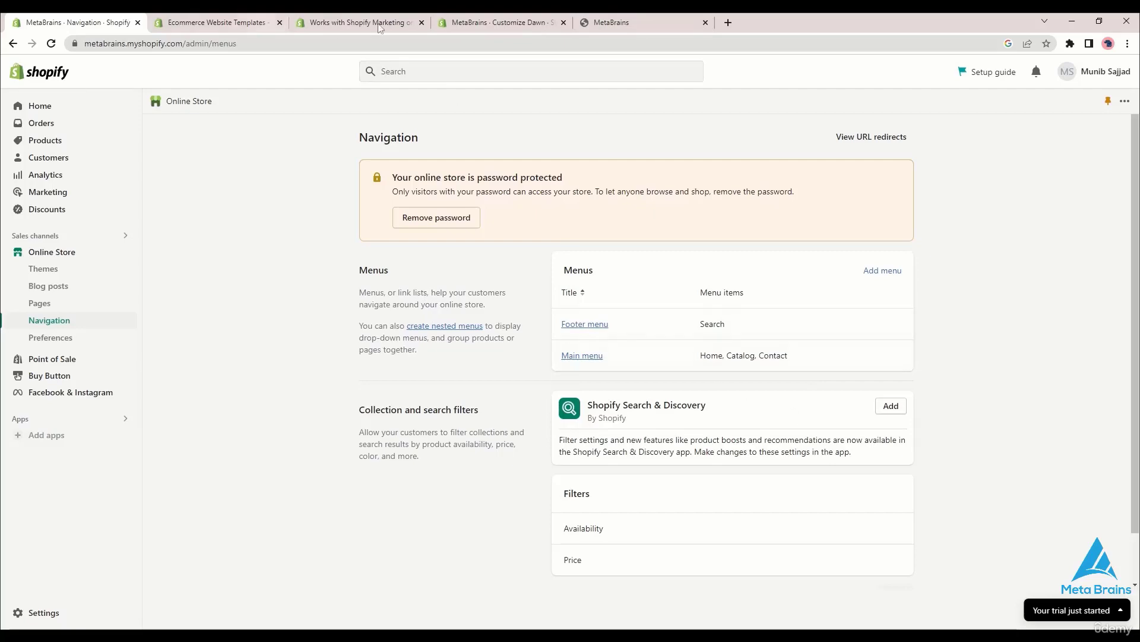
Step: Inspect the storefront preview with the browser's developer tools and narrow the page to a mobile-width layout
click(650, 18)
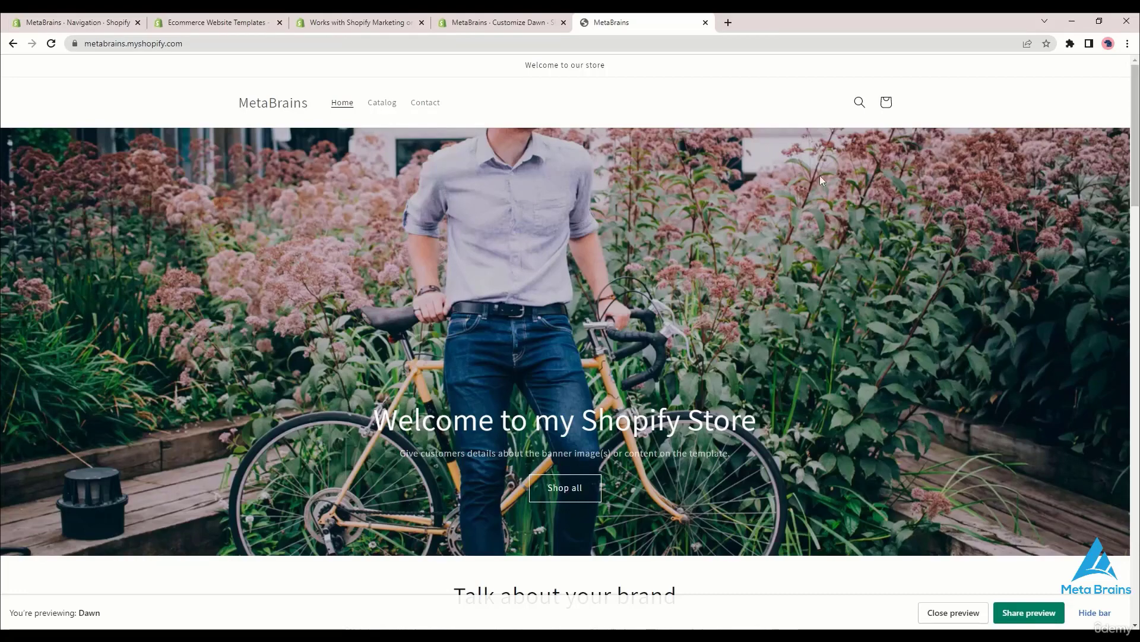
right_click(622, 174)
click(683, 389)
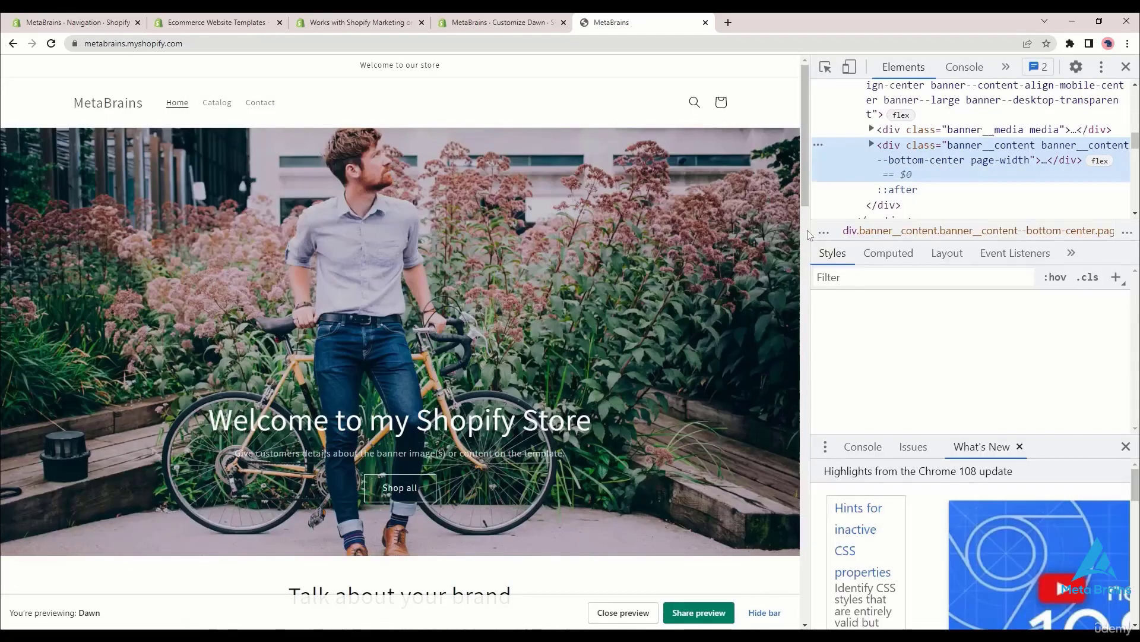
drag(811, 230, 309, 279)
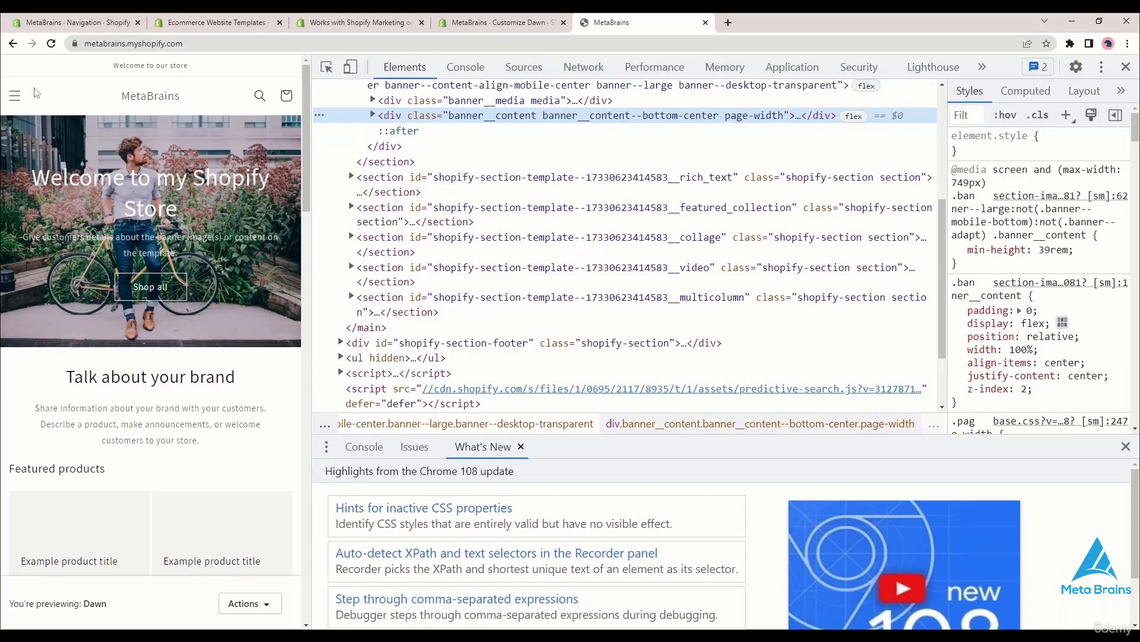
Step: Open the Contact page from the storefront's mobile menu and close the developer tools
click(15, 96)
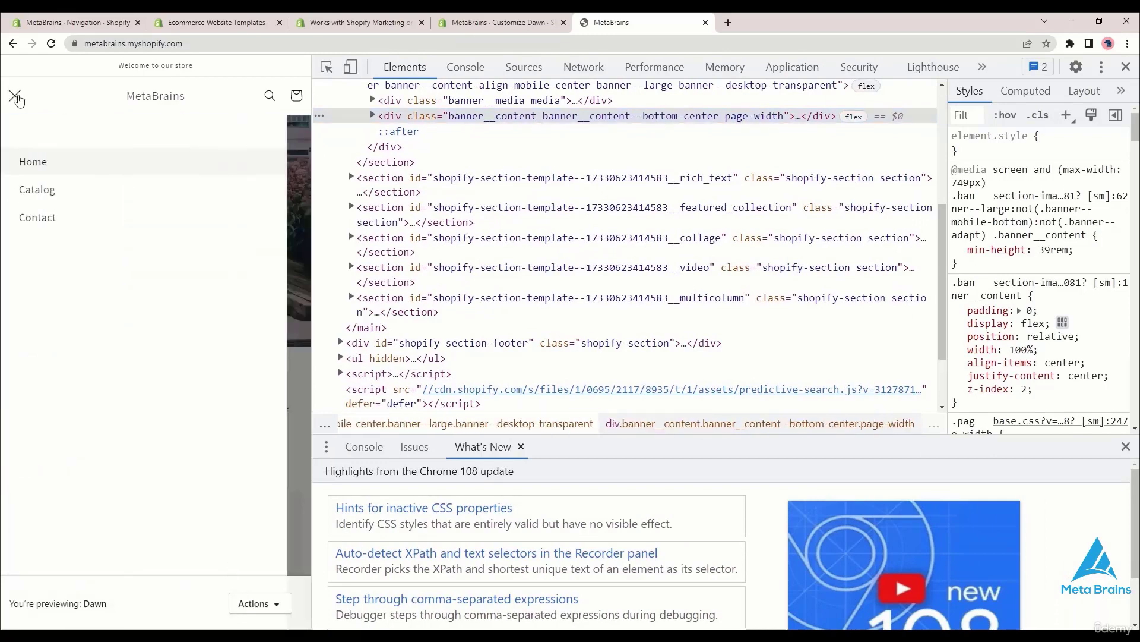
click(52, 217)
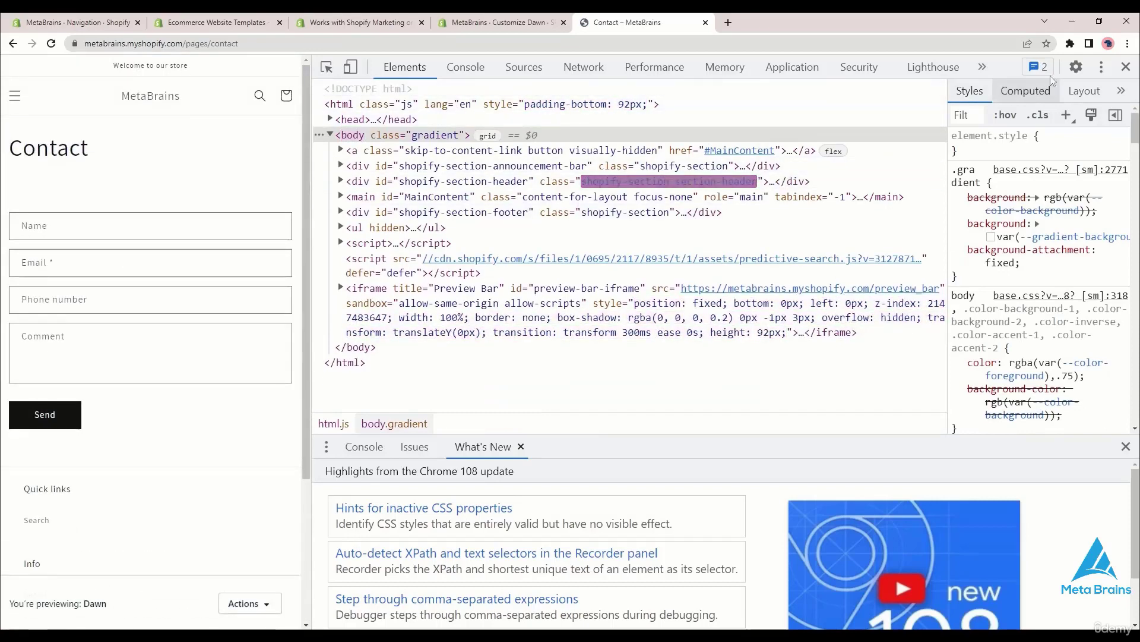
click(1127, 67)
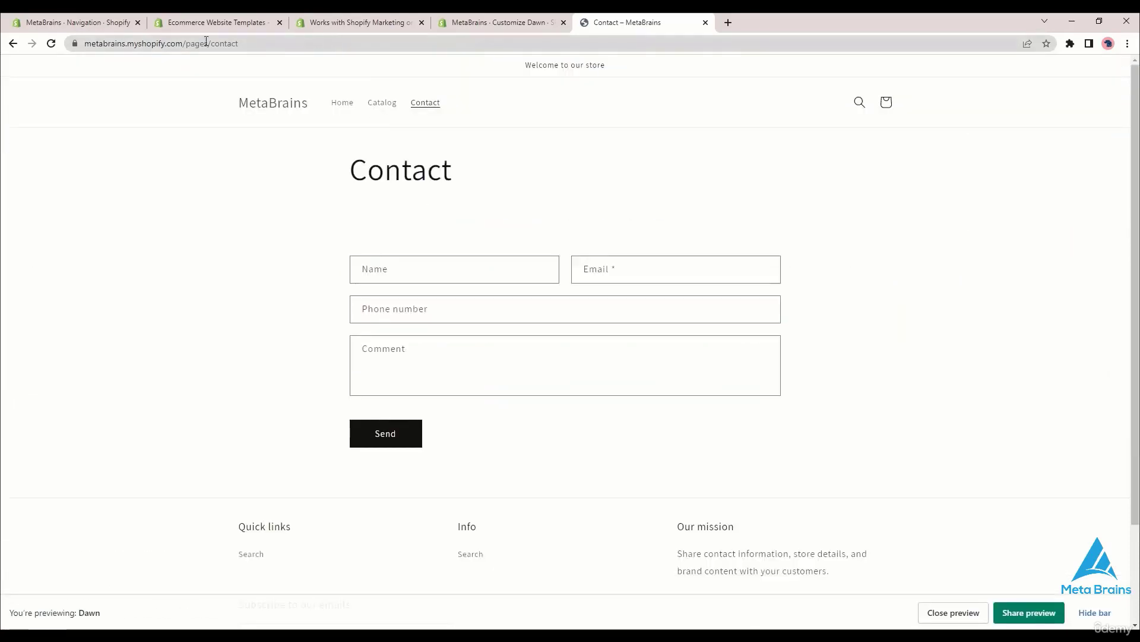
Step: Examine the Contact page's Comment, Phone number, Name and Email fields and the header's menu links
click(565, 354)
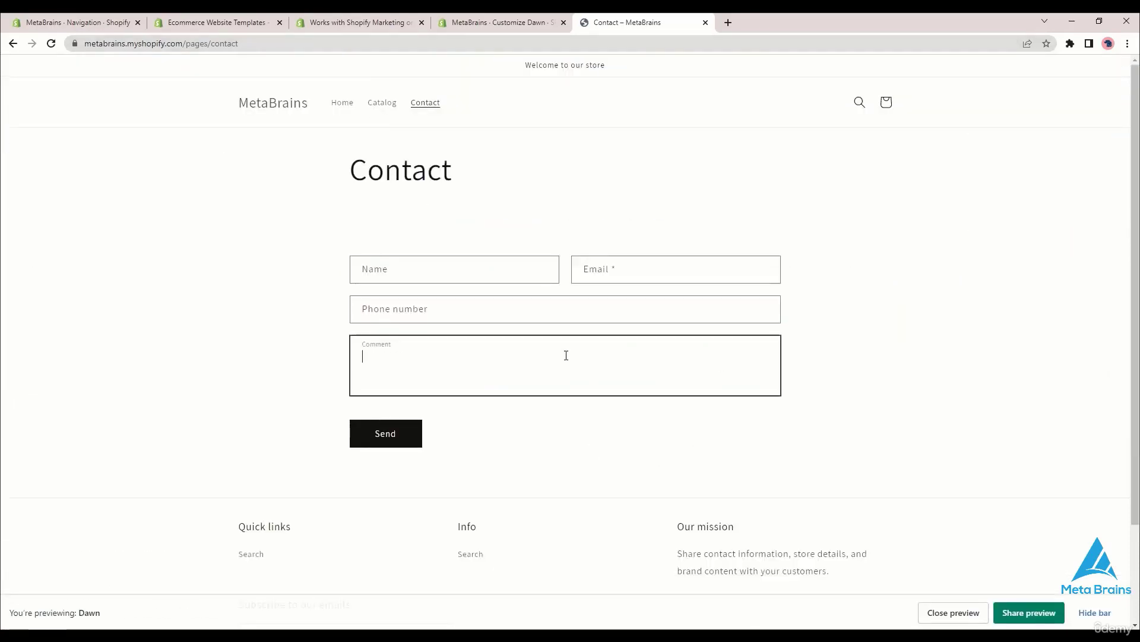
click(437, 316)
click(445, 272)
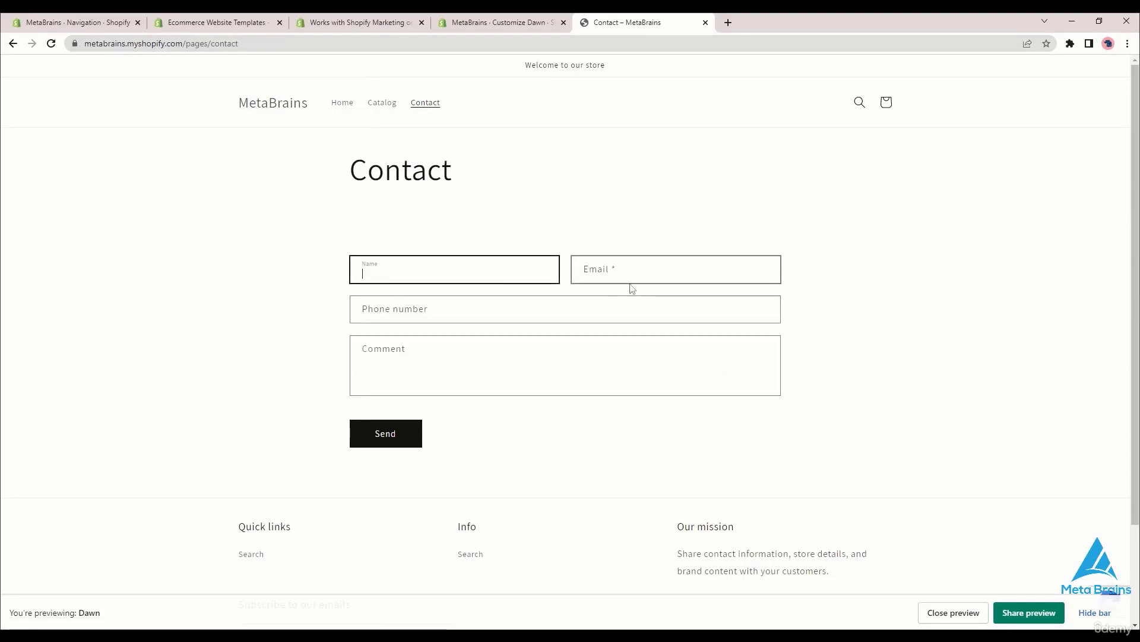
click(649, 275)
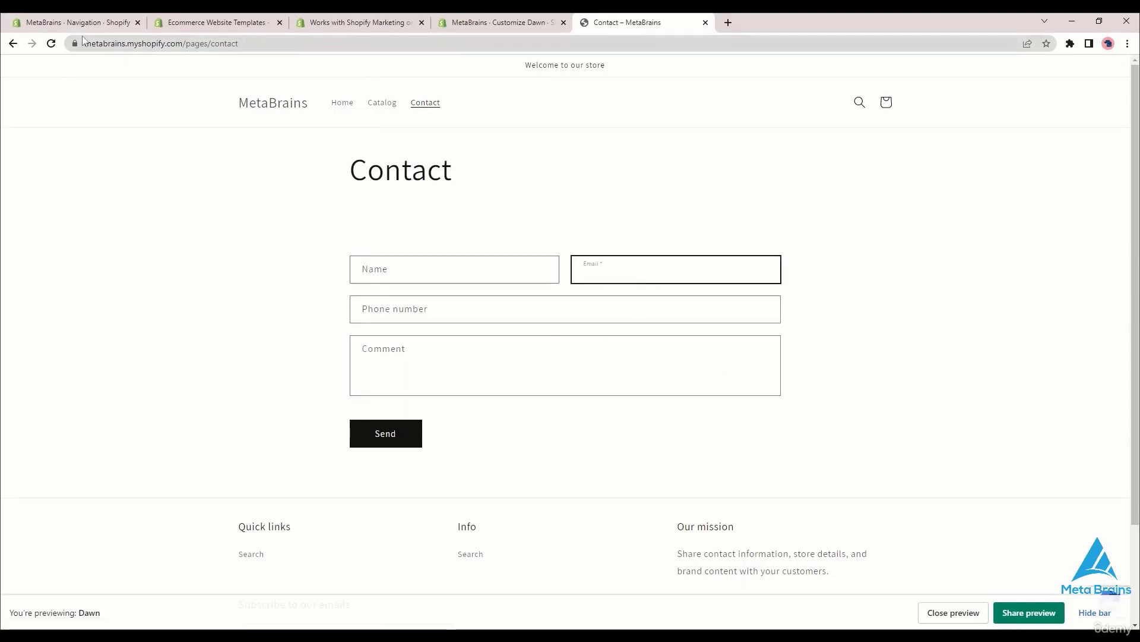
drag(527, 89, 386, 91)
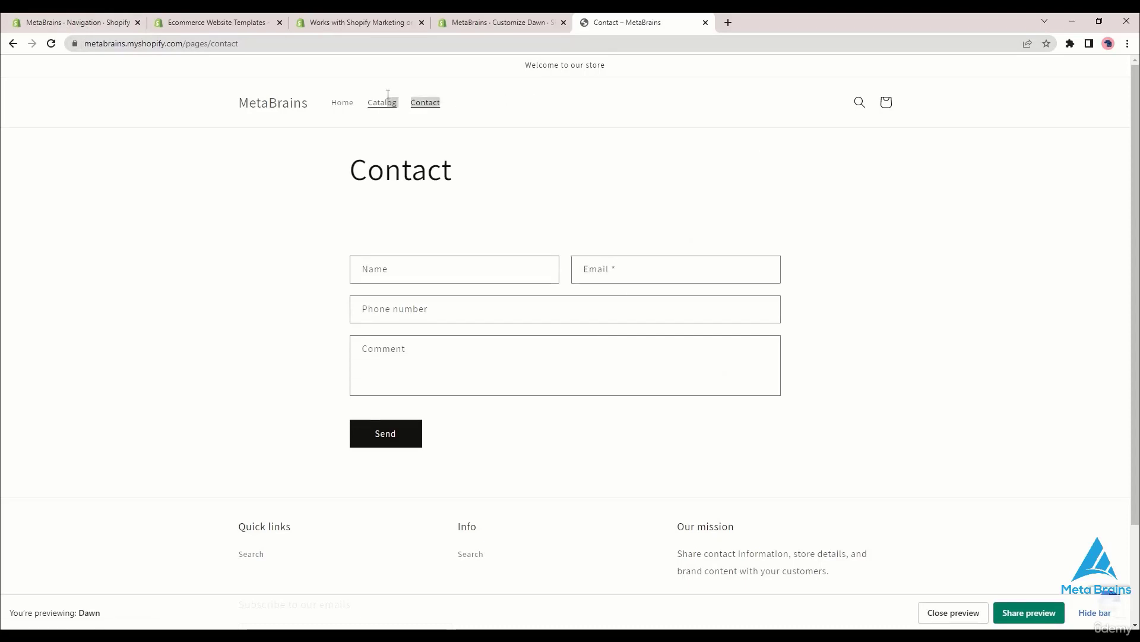
click(291, 136)
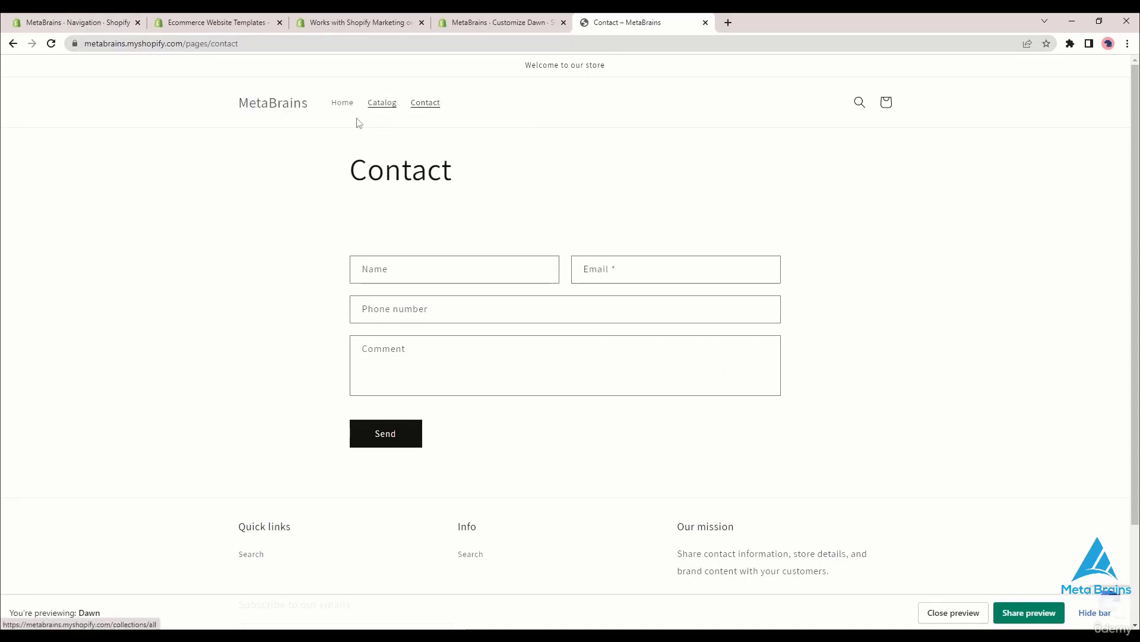
Step: Open the Online Store's Preferences in the admin and review the settings from the homepage title down to customer privacy
click(46, 18)
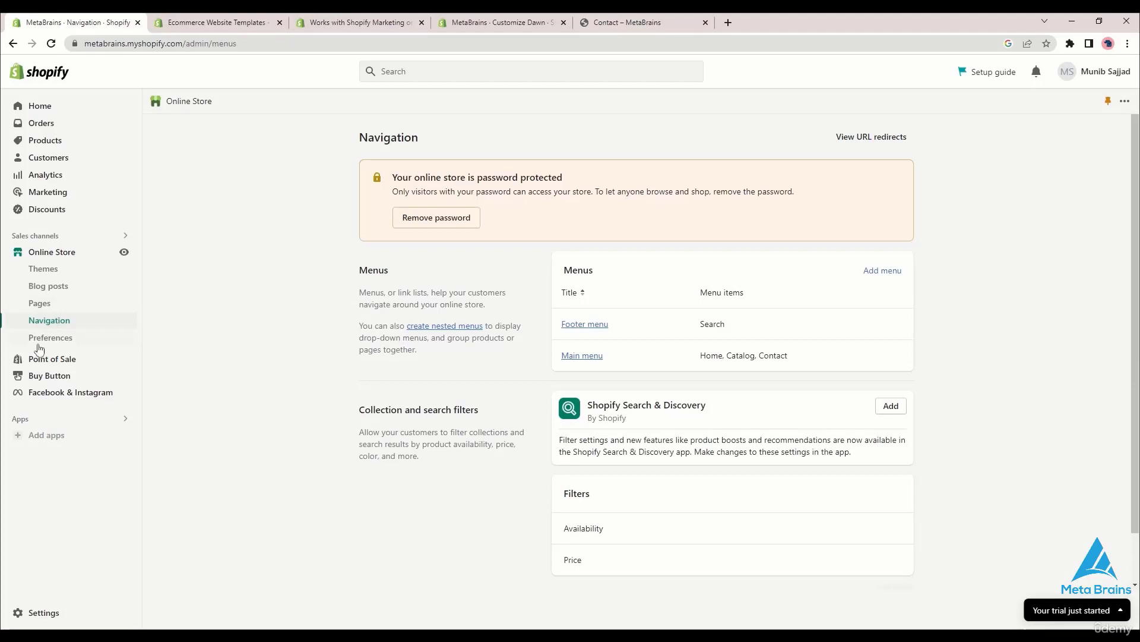
click(66, 337)
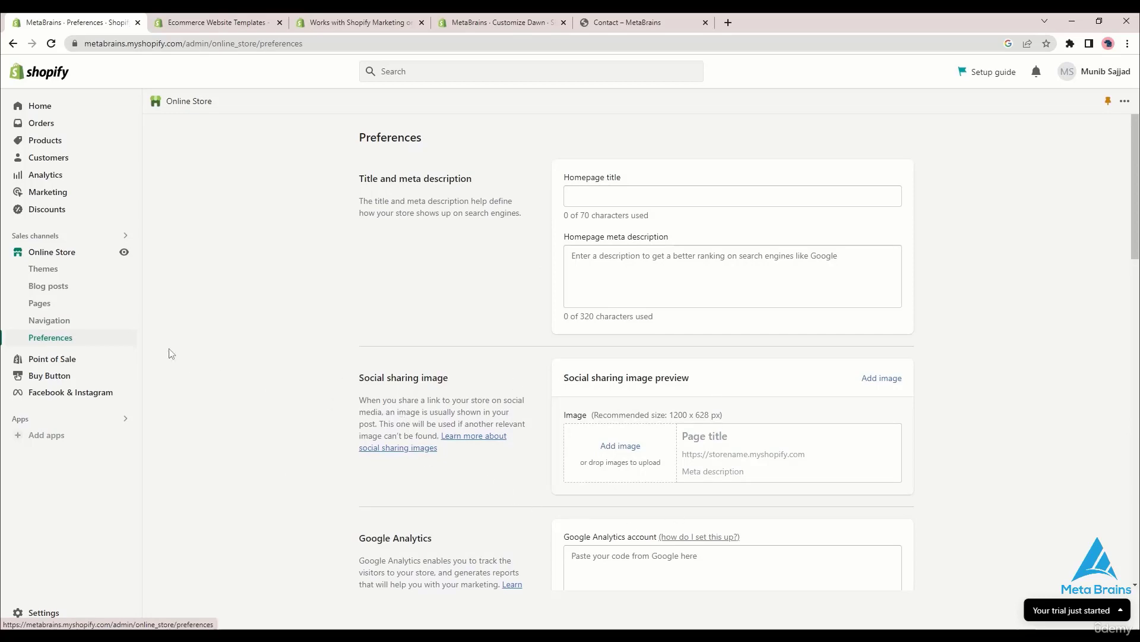
scroll(280, 285, down, 5)
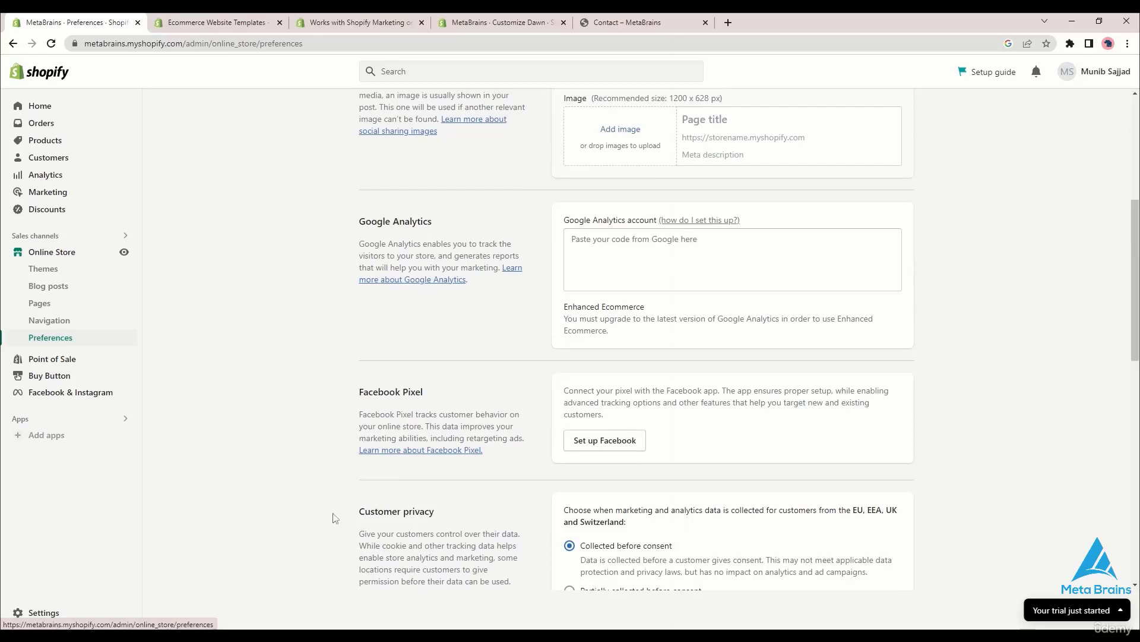
scroll(334, 518, down, 3)
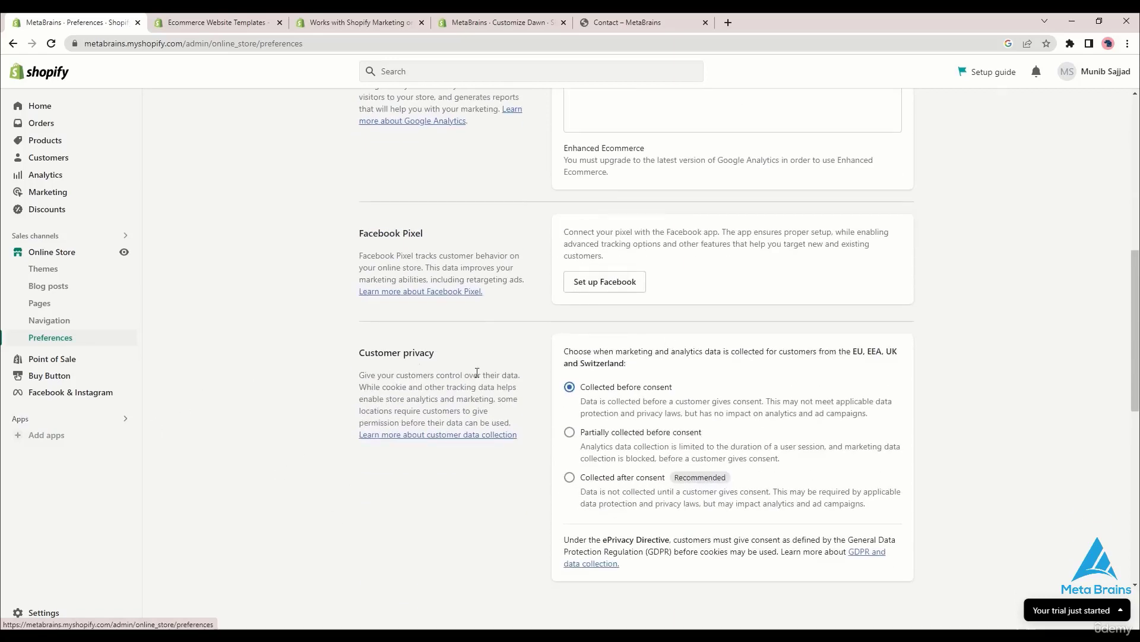
scroll(446, 401, down, 3)
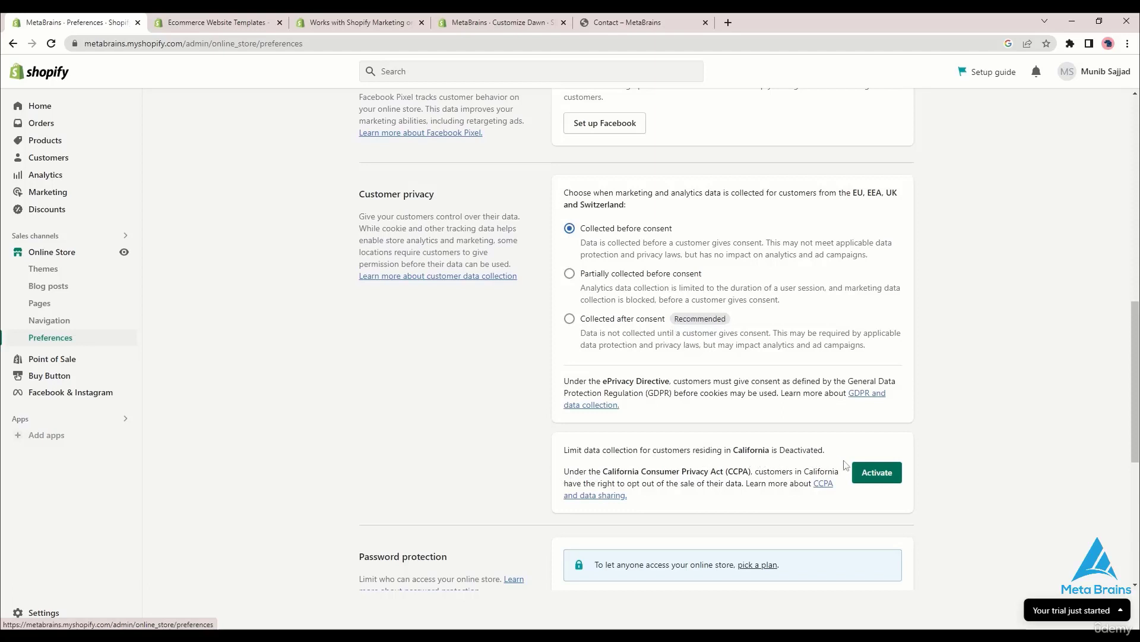
Step: View the Point of Sale getting-started questionnaire and the Buy Button type choices, then exit Buy Button creation and collapse the trial notice
click(36, 359)
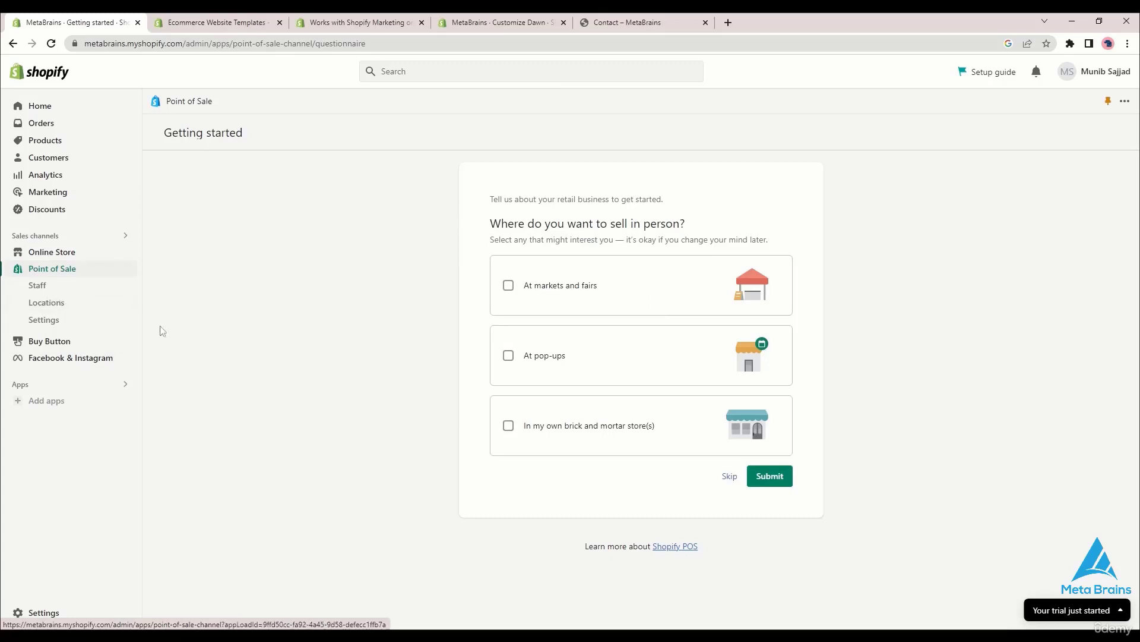
click(98, 304)
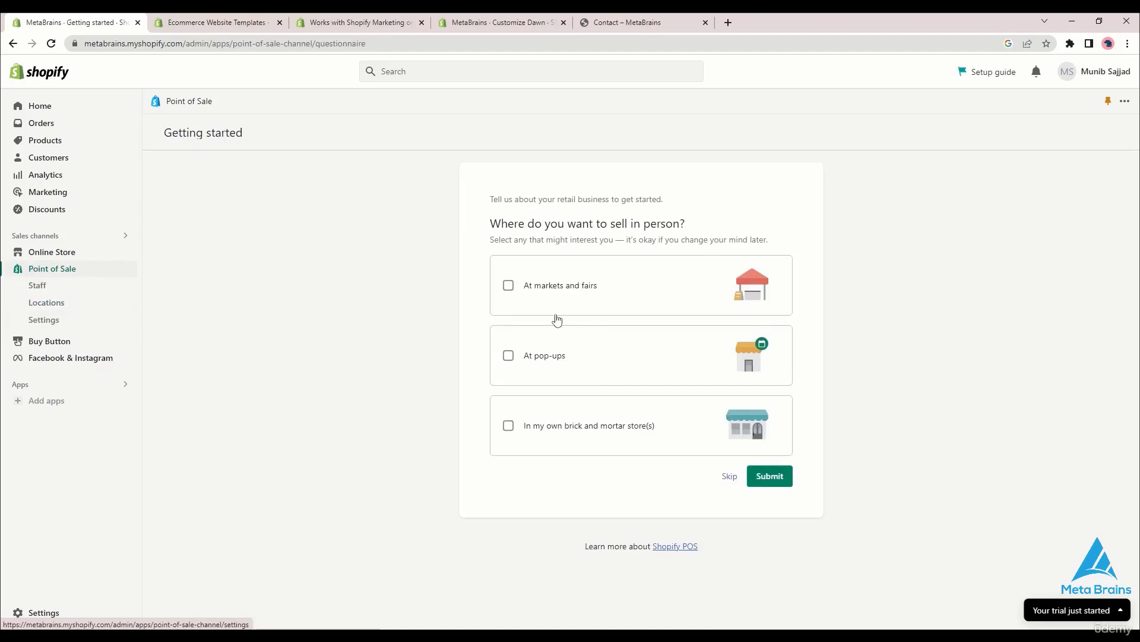
click(66, 341)
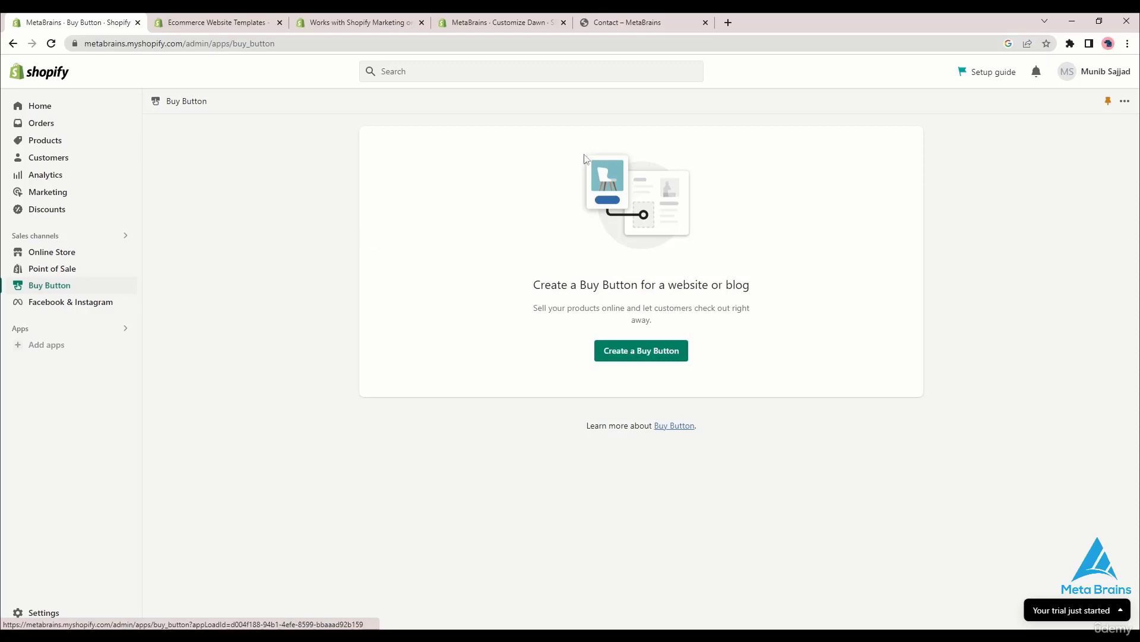
click(635, 364)
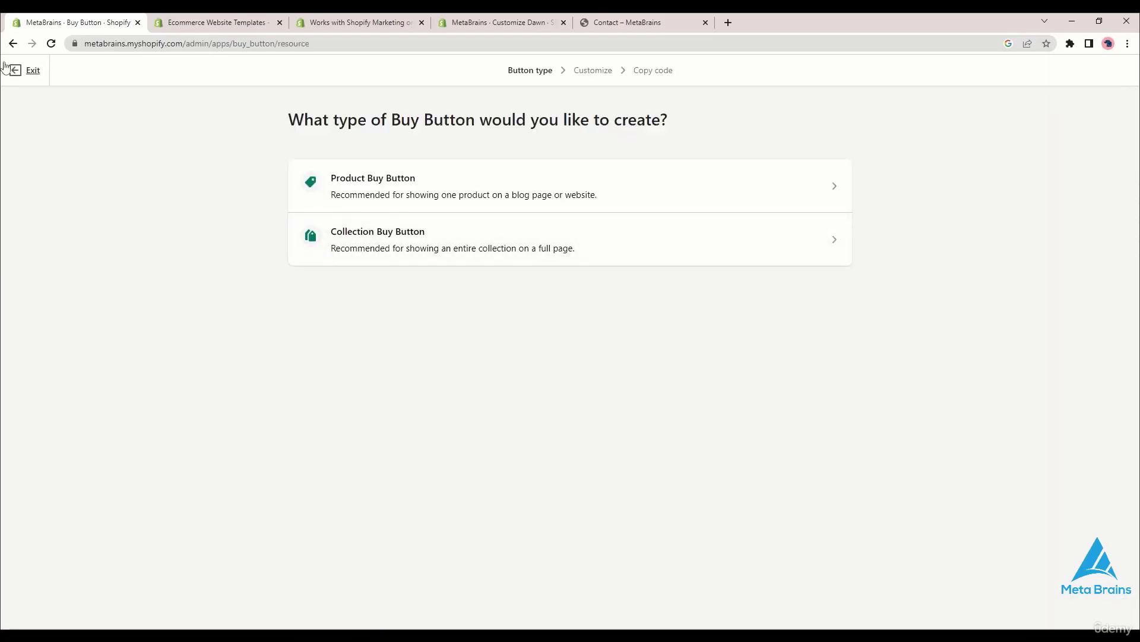
click(22, 69)
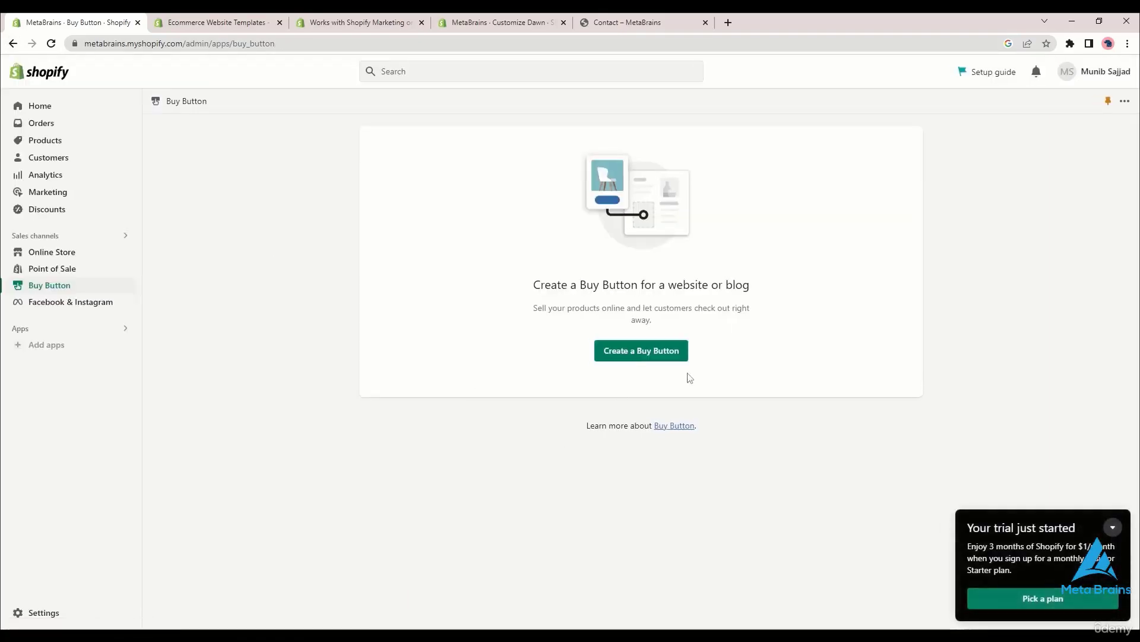
click(1113, 526)
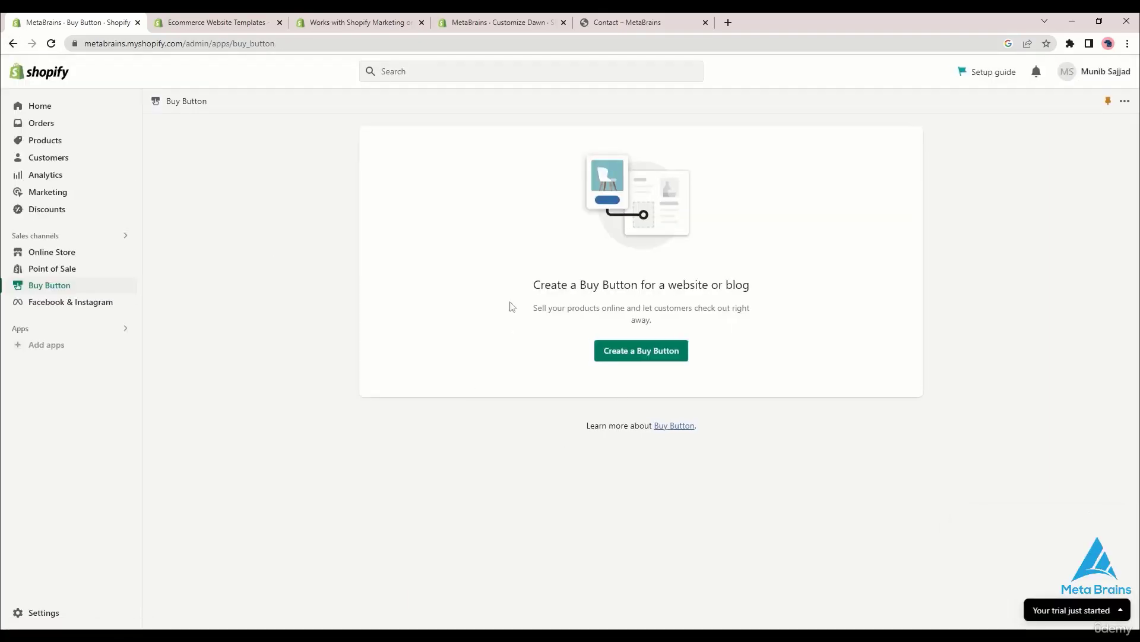
Step: View the Facebook & Instagram channel, then open the install page for Printful: Print on Demand from the recommended apps
click(98, 306)
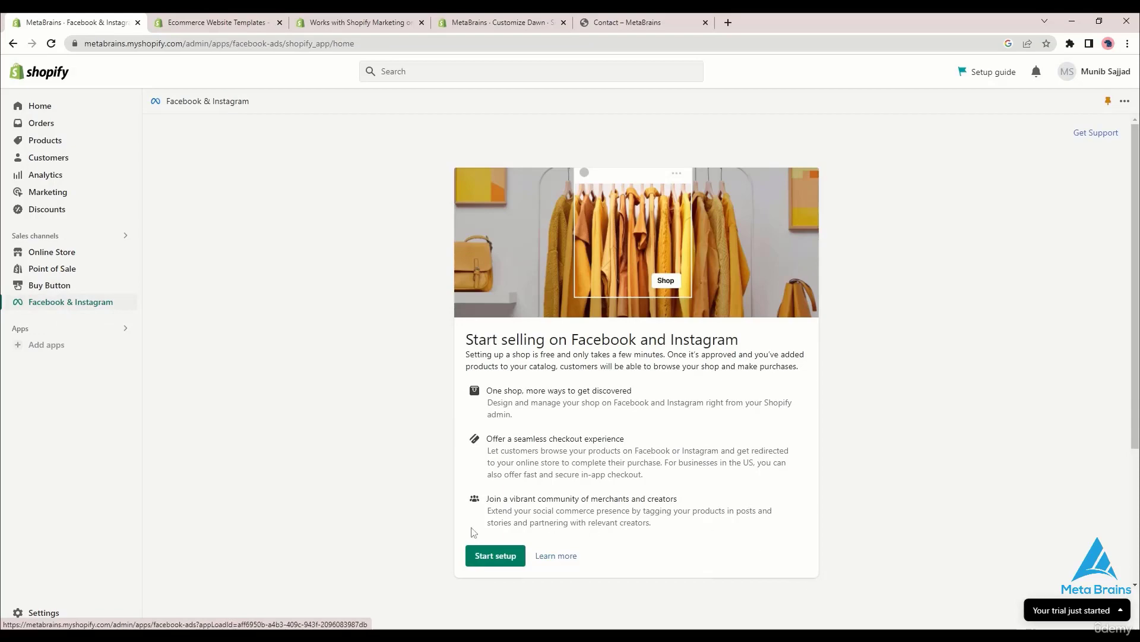
click(40, 347)
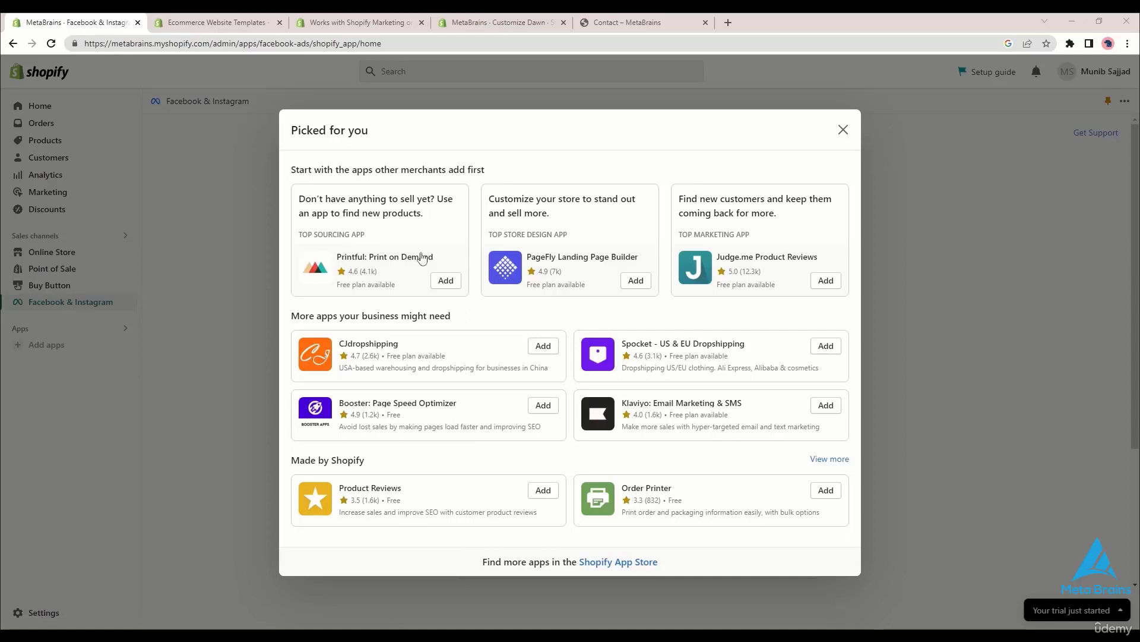
click(446, 280)
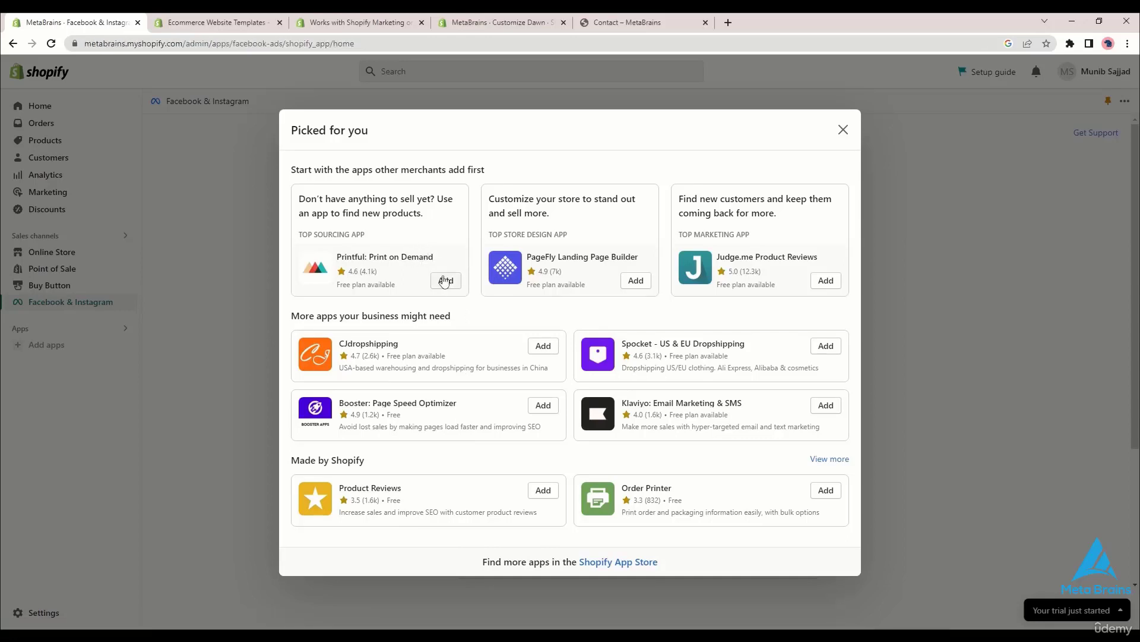
click(65, 17)
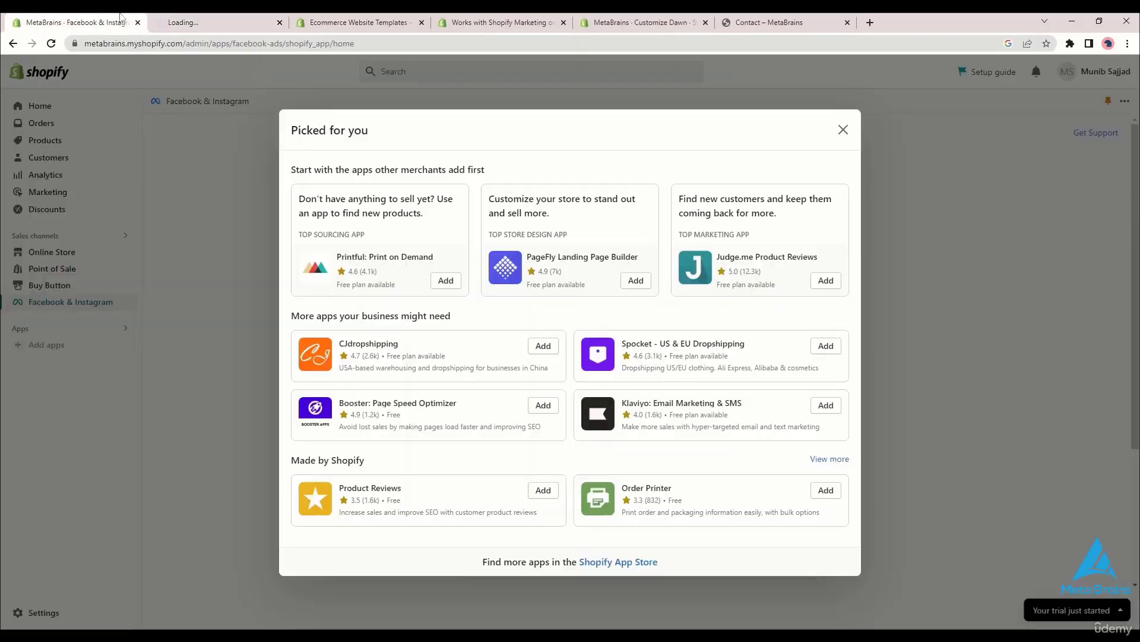
click(196, 22)
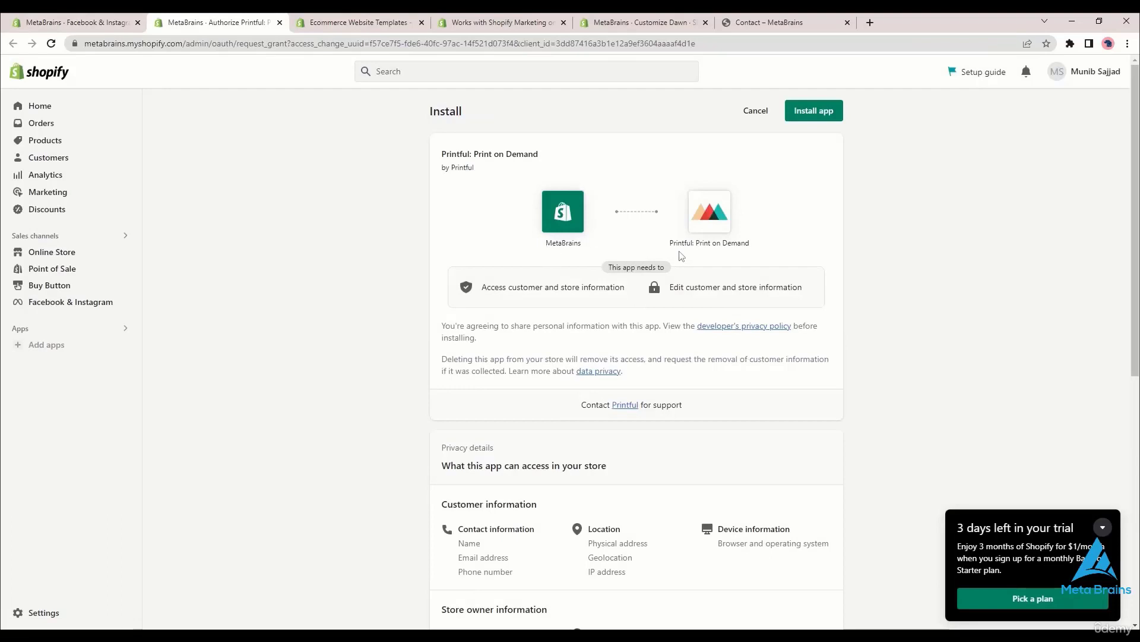
Step: Collapse the trial notice on the Printful install page and dismiss the recommended apps list back on the Facebook & Instagram channel page
drag(748, 236, 538, 230)
click(450, 238)
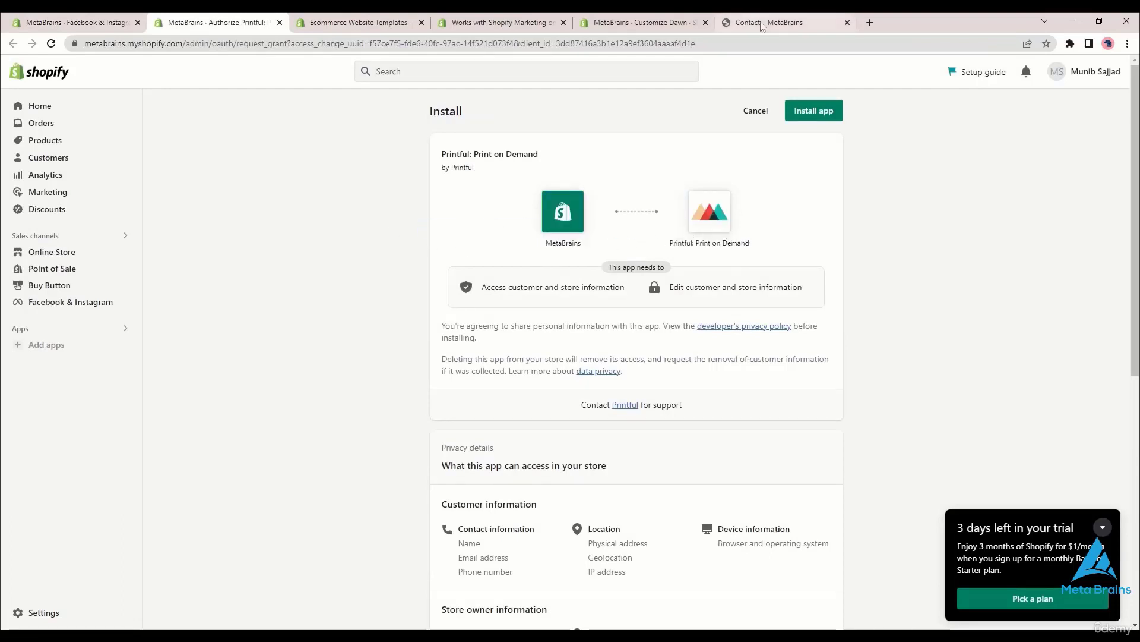
click(1105, 526)
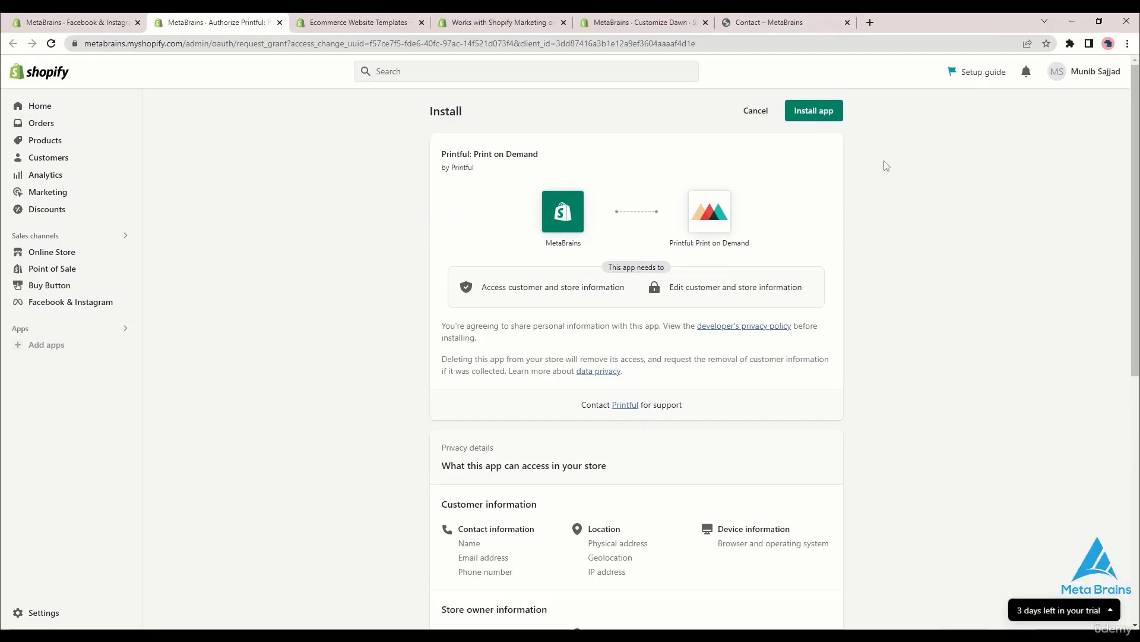
click(94, 18)
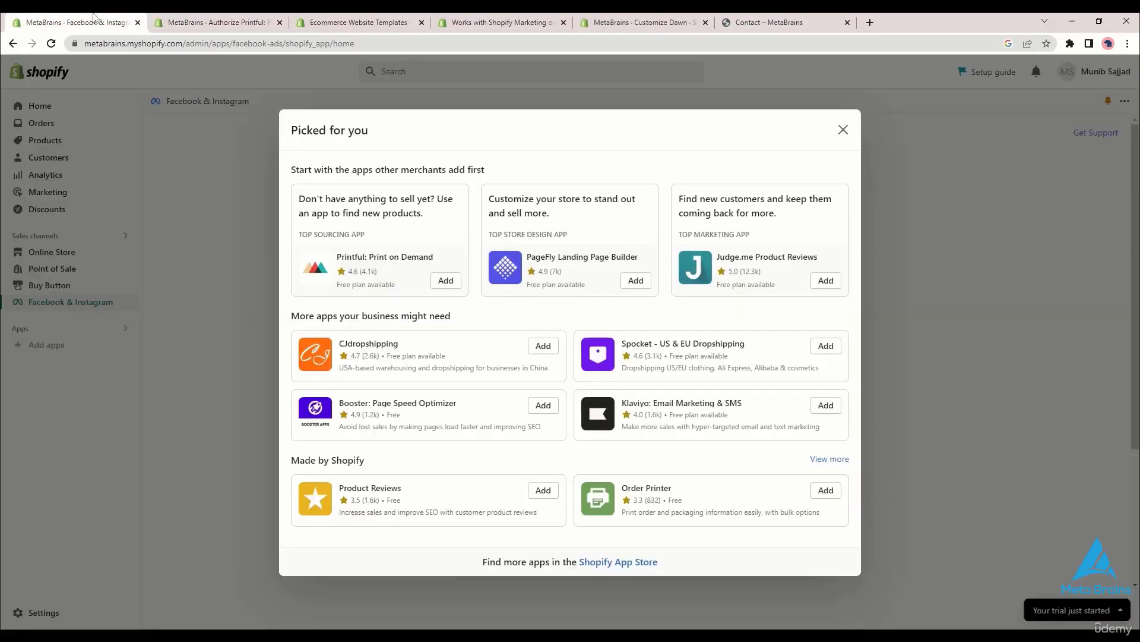
click(843, 129)
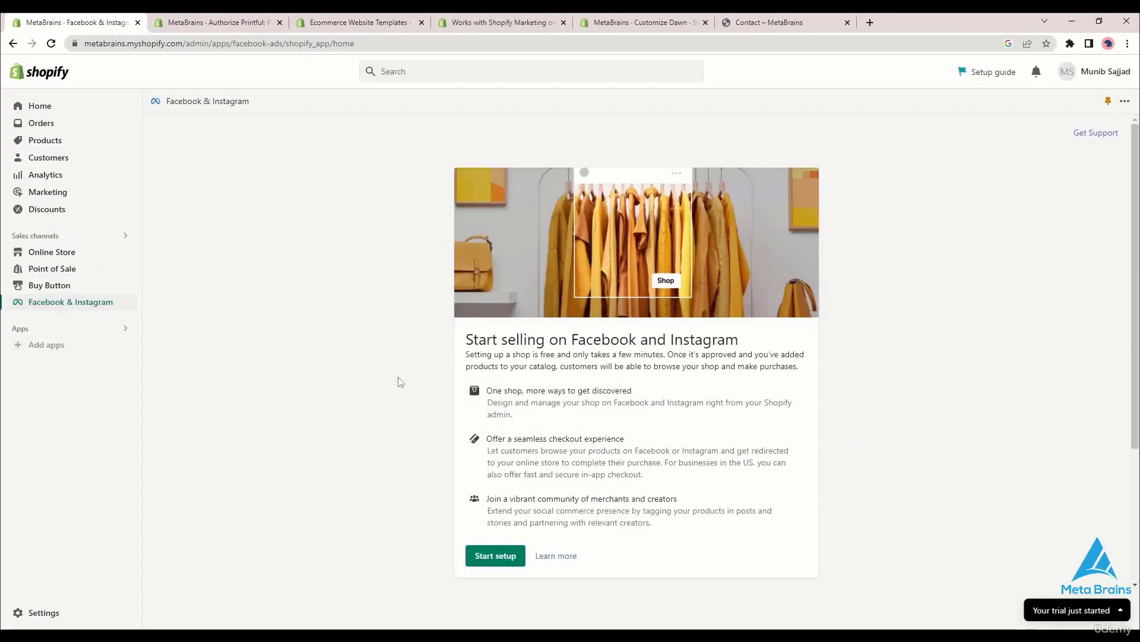
Step: Open the store's Settings and look over the Store details page and the list of settings categories
click(44, 612)
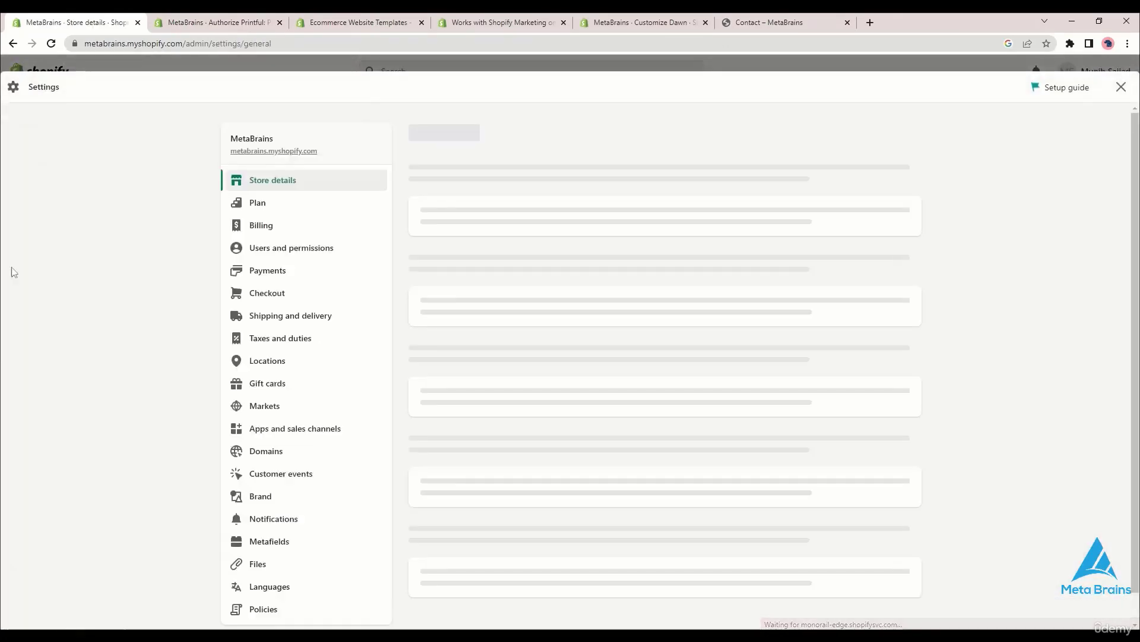
scroll(332, 535, down, 7)
scroll(322, 570, up, 7)
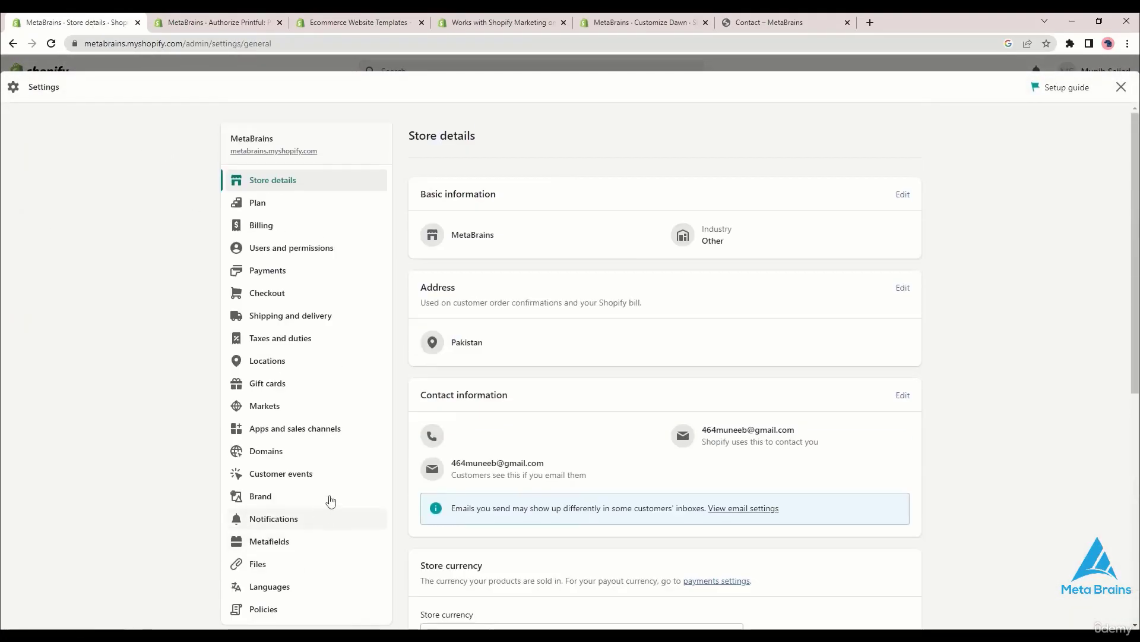